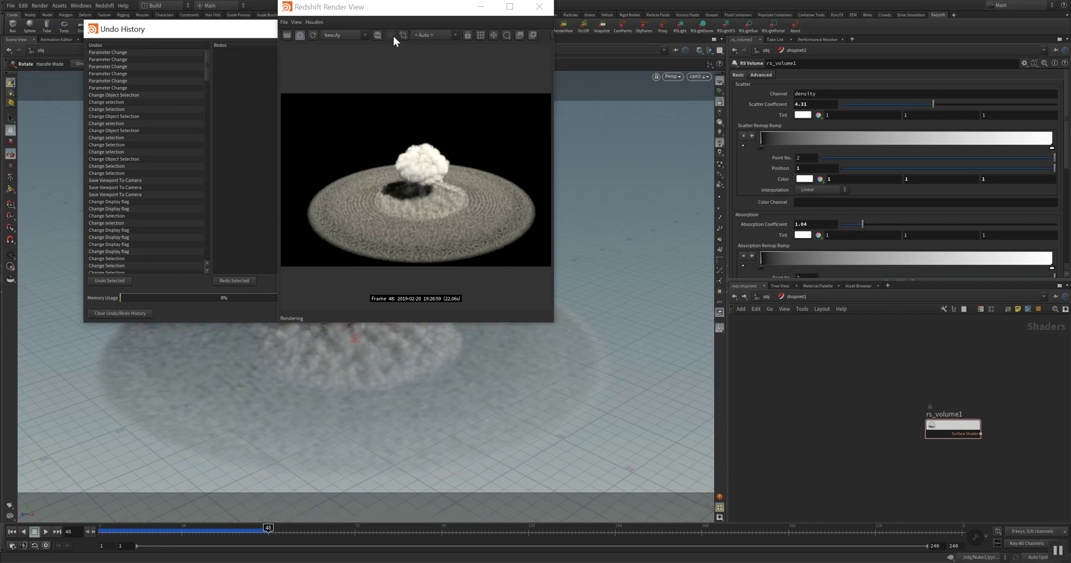
# Move the Redshift Render View and Undo History windows apart over the viewport.
pyautogui.moveTo(389, 13); pyautogui.dragTo(568, 137)
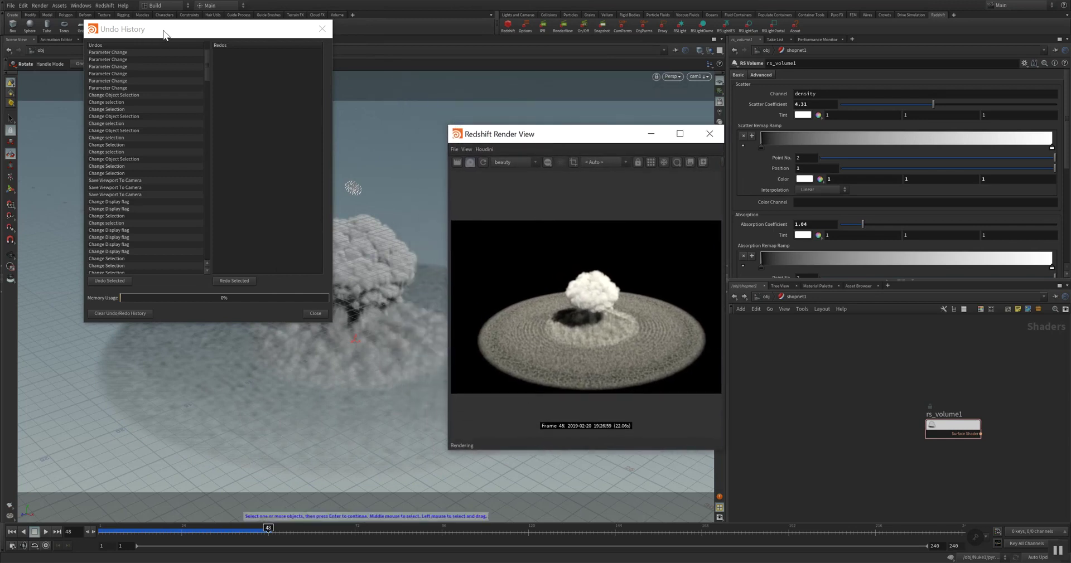
pyautogui.moveTo(165, 38); pyautogui.dragTo(307, 155)
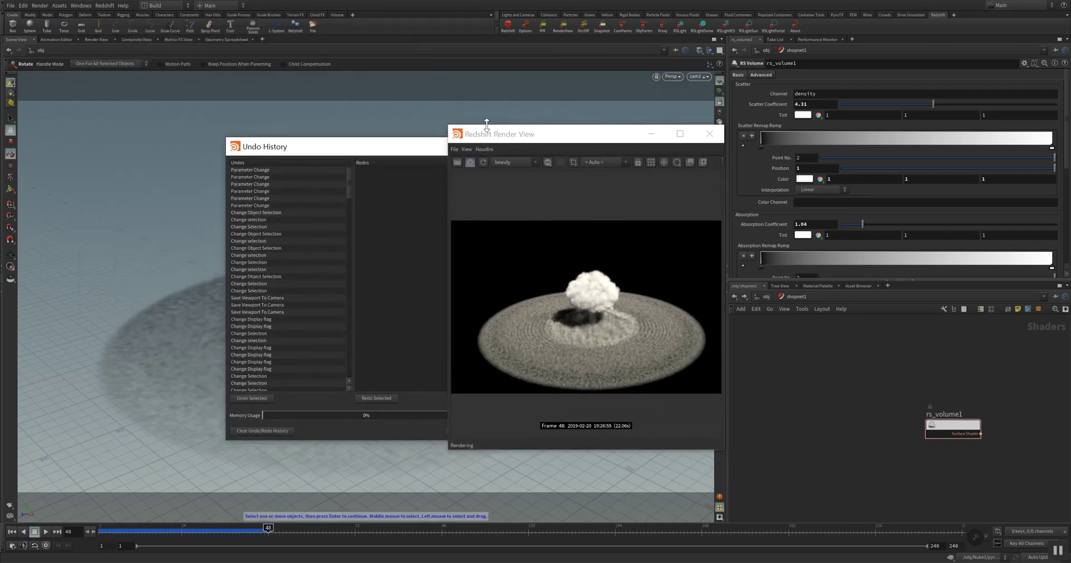
pyautogui.click(532, 139)
pyautogui.moveTo(532, 139); pyautogui.dragTo(207, 167)
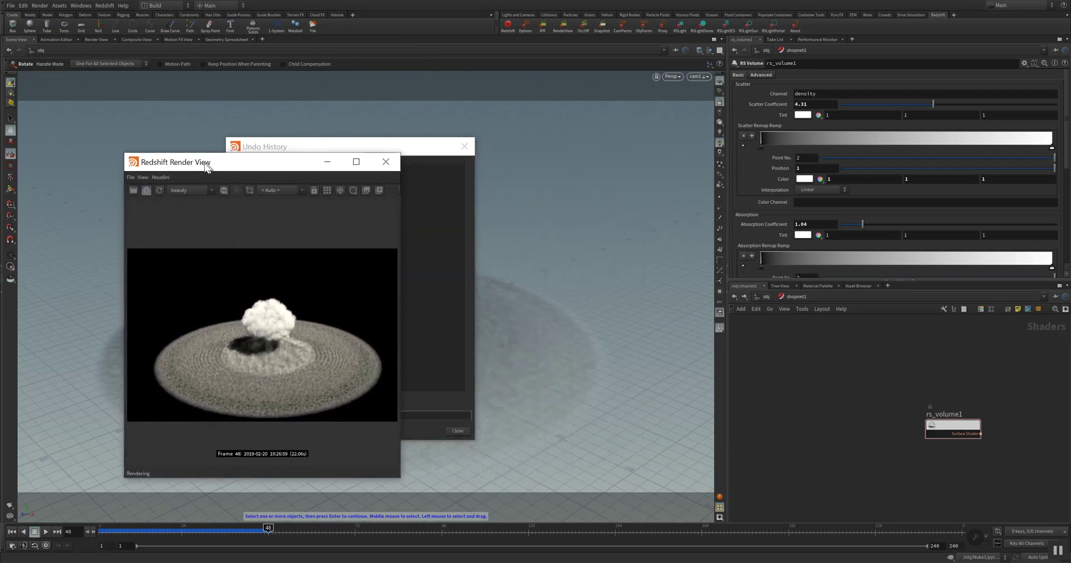
pyautogui.moveTo(377, 148); pyautogui.dragTo(622, 162)
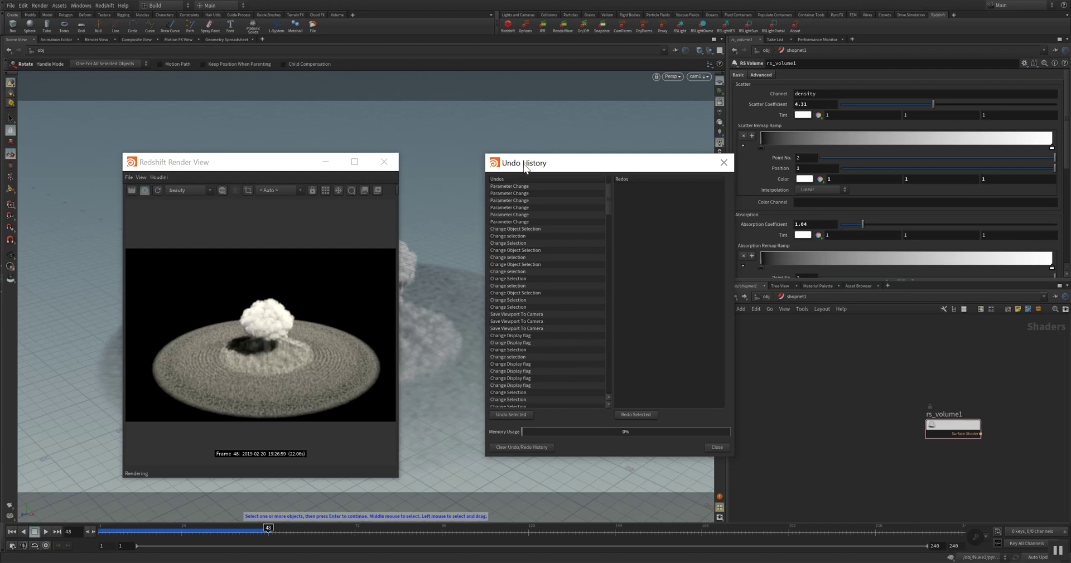
# Close Undo History, settle the render preview in place and widen the parameter area.
pyautogui.moveTo(234, 170); pyautogui.dragTo(284, 161)
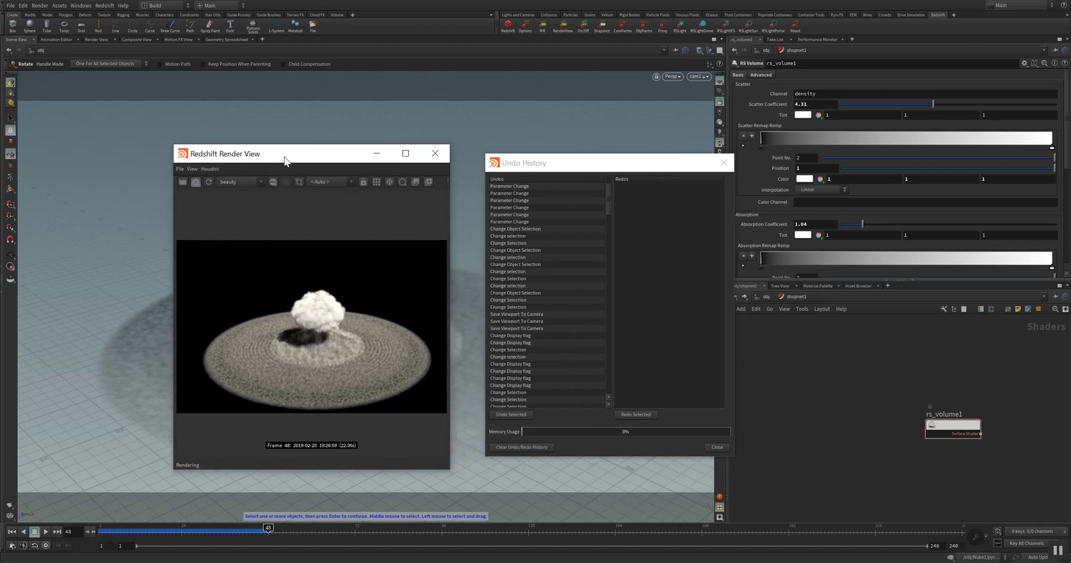
pyautogui.click(723, 163)
pyautogui.moveTo(307, 156); pyautogui.dragTo(323, 160)
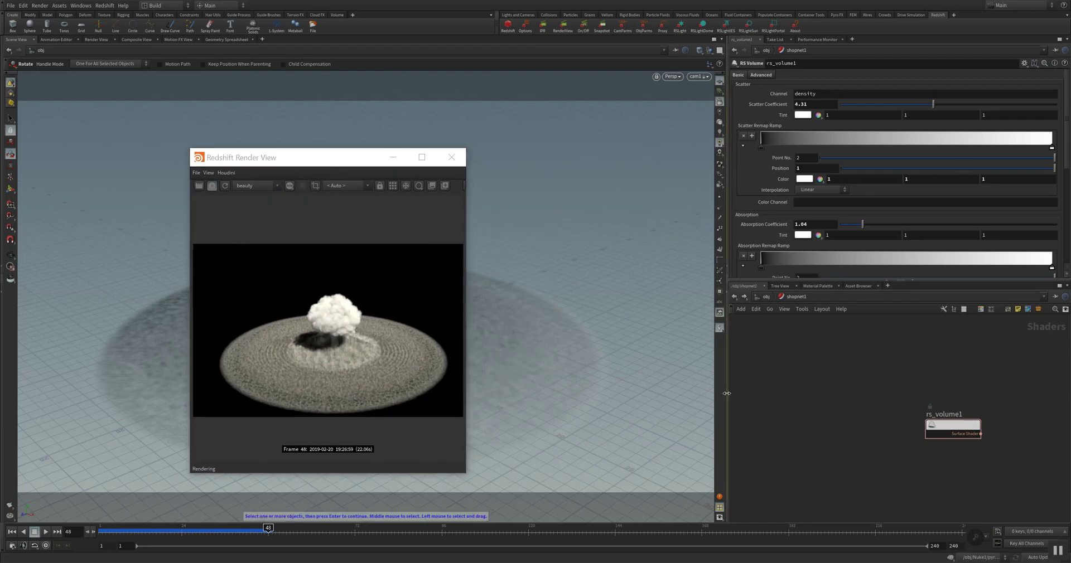
pyautogui.moveTo(732, 389); pyautogui.dragTo(517, 376)
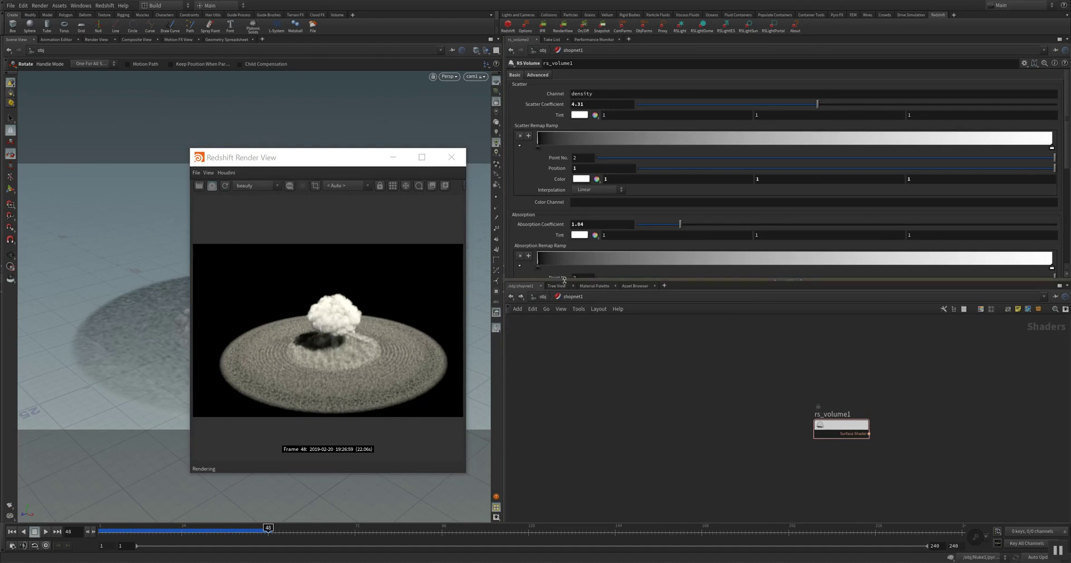
# Enlarge the shader parameter area and move the render preview off the viewport.
pyautogui.moveTo(565, 282); pyautogui.dragTo(558, 374)
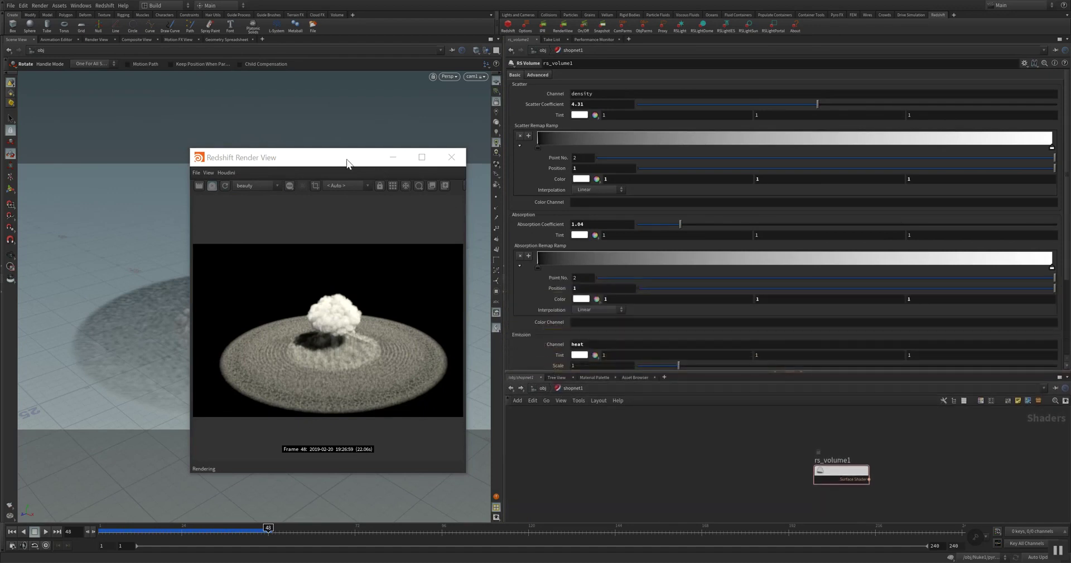
pyautogui.moveTo(345, 163); pyautogui.dragTo(421, 166)
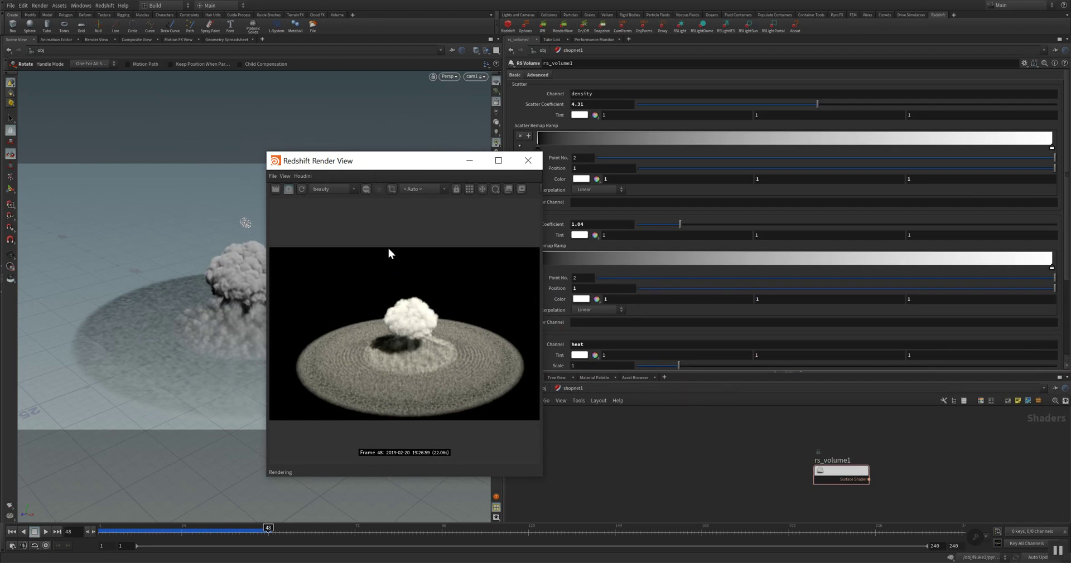
pyautogui.moveTo(414, 162); pyautogui.dragTo(574, 134)
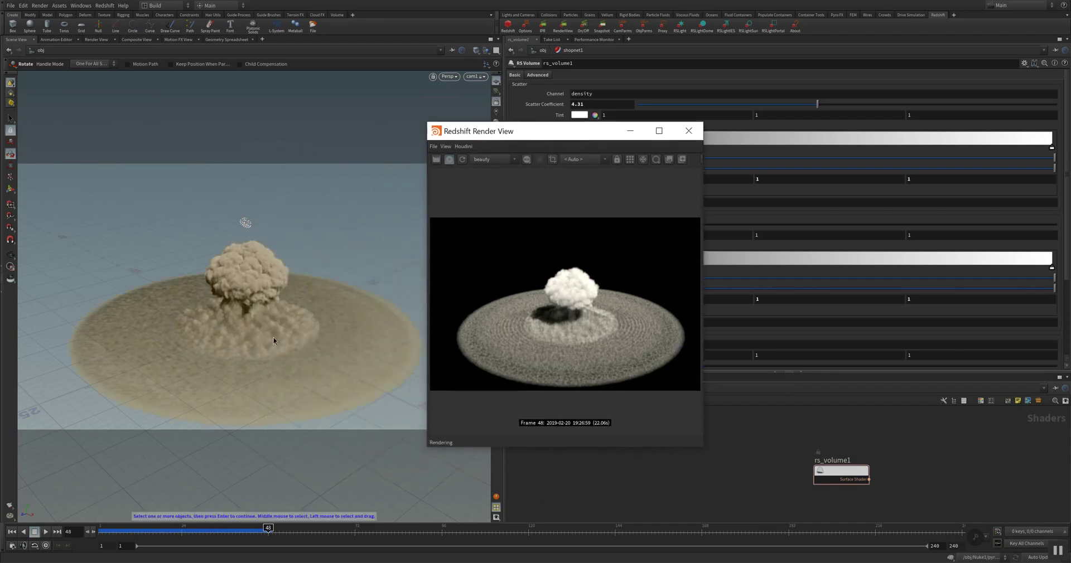
# Tumble the camera to a lower, flatter angle and restart the Redshift render.
pyautogui.press('Escape')
pyautogui.moveTo(300, 320)
pyautogui.mouseDown()
pyautogui.moveTo(262, 305)
pyautogui.moveTo(292, 306)
pyautogui.moveTo(281, 324)
pyautogui.mouseUp()
pyautogui.click(449, 160)
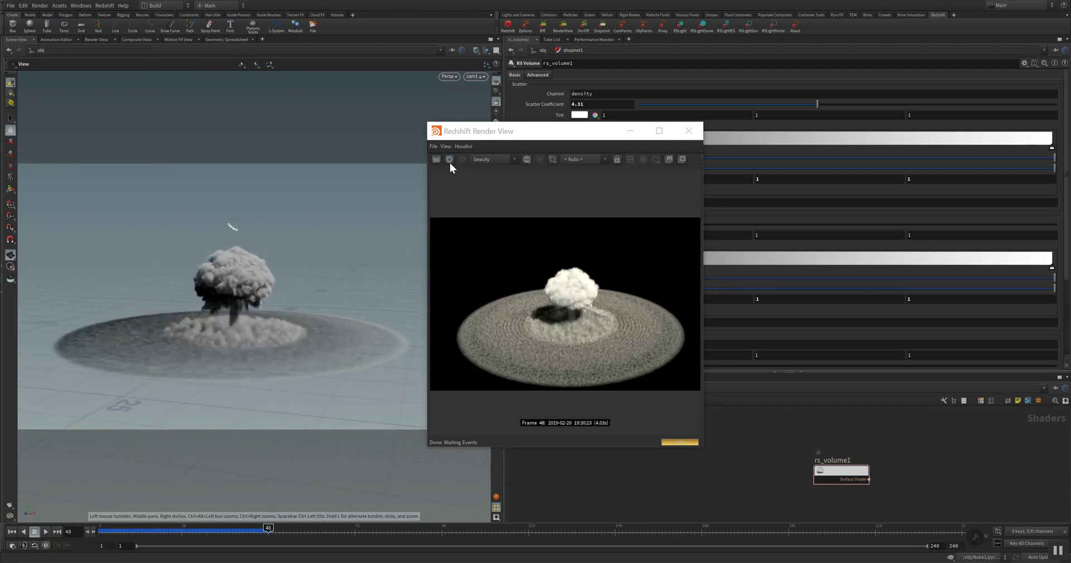
pyautogui.moveTo(236, 308); pyautogui.dragTo(276, 323)
pyautogui.press('r')
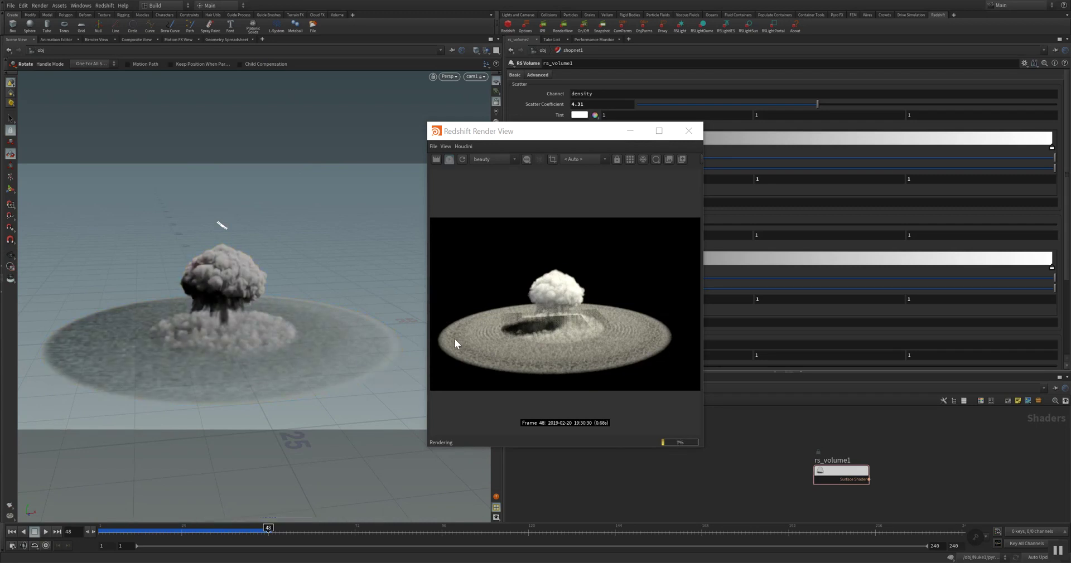
pyautogui.moveTo(556, 136); pyautogui.dragTo(291, 135)
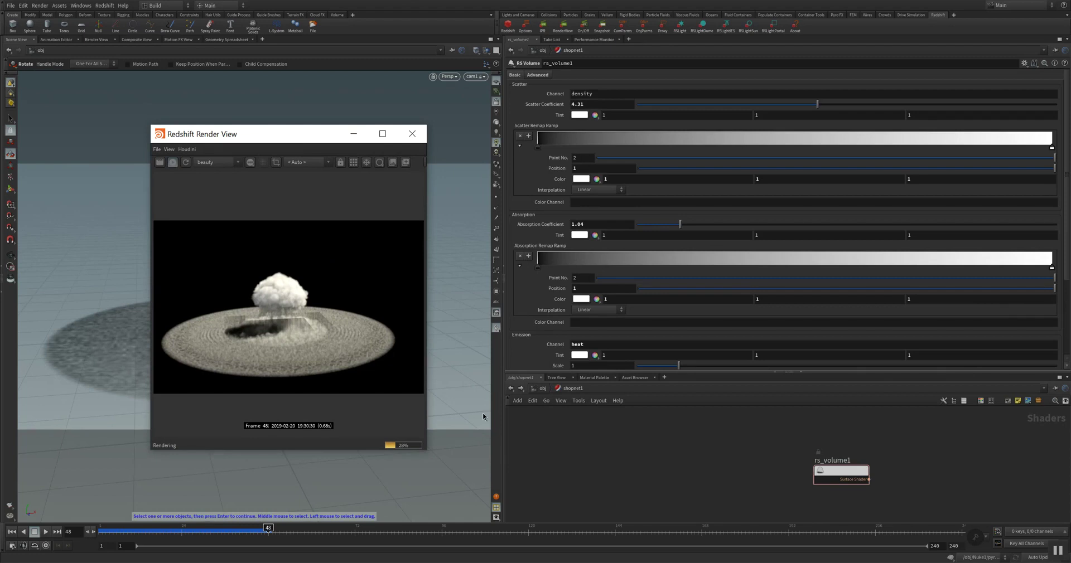
pyautogui.click(518, 388)
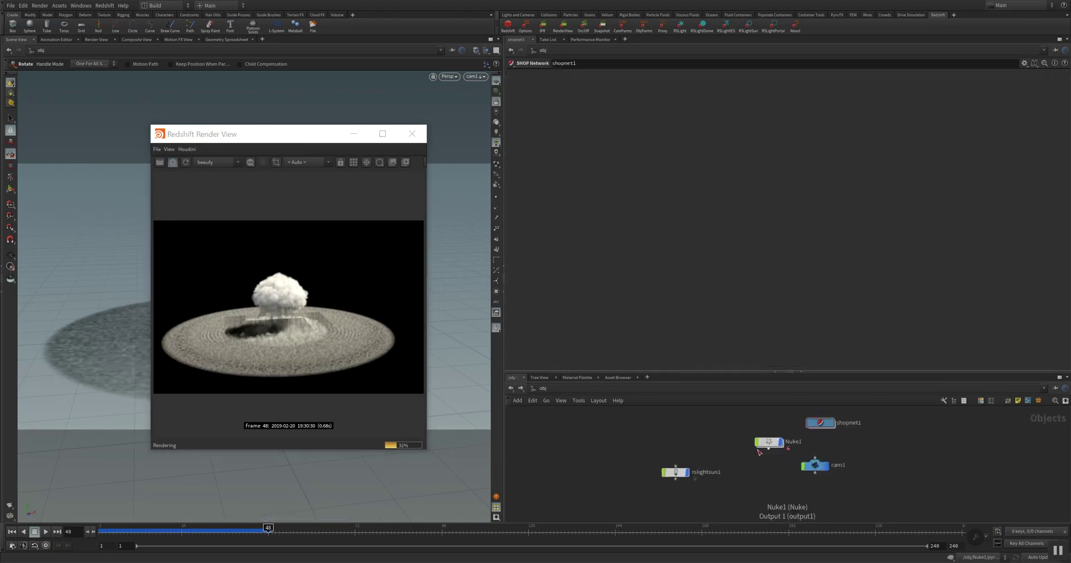
pyautogui.doubleClick(783, 441)
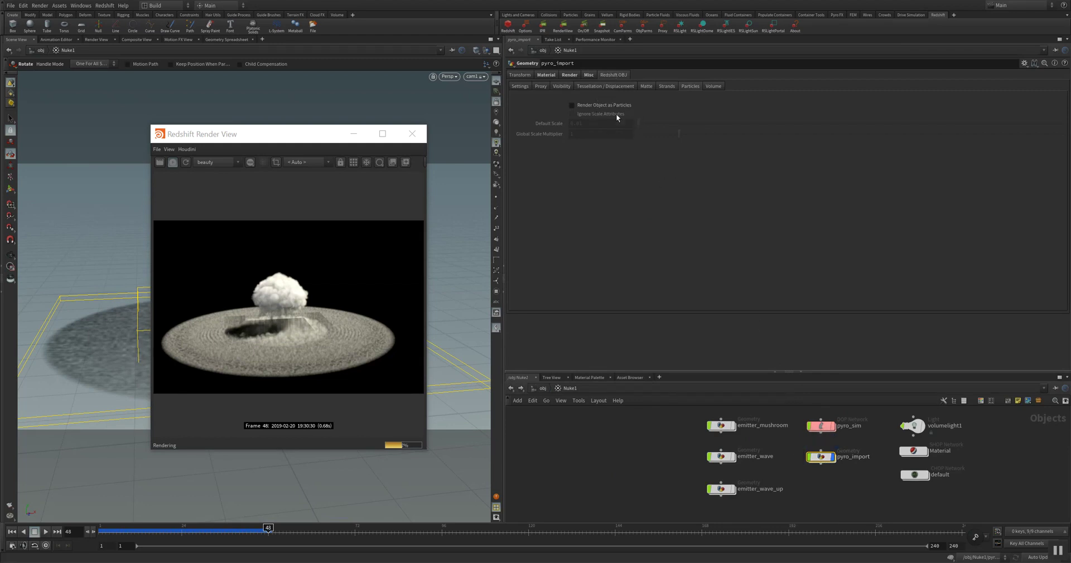
pyautogui.click(546, 76)
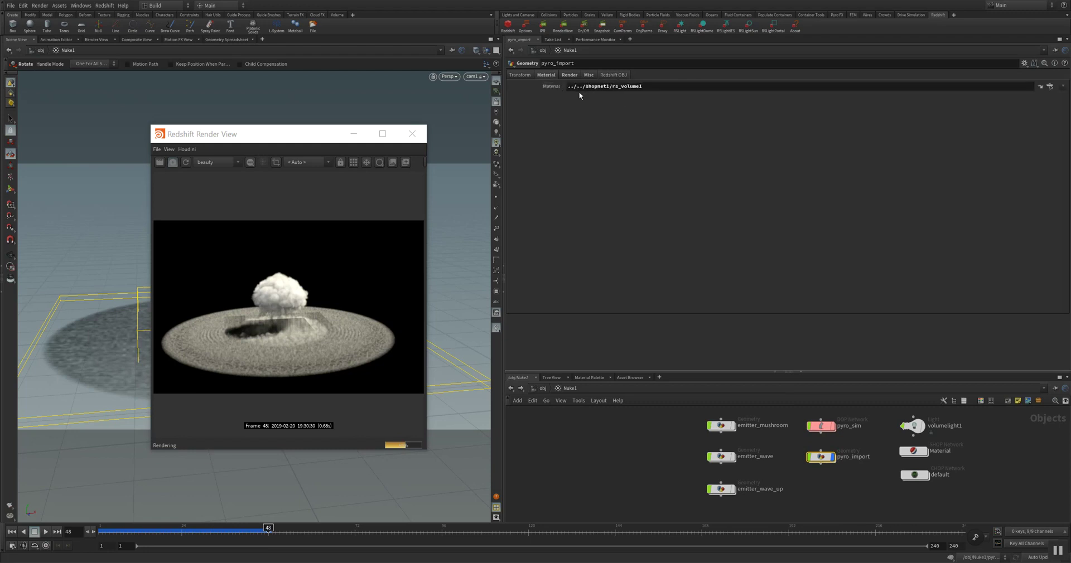
pyautogui.moveTo(584, 88); pyautogui.dragTo(828, 144)
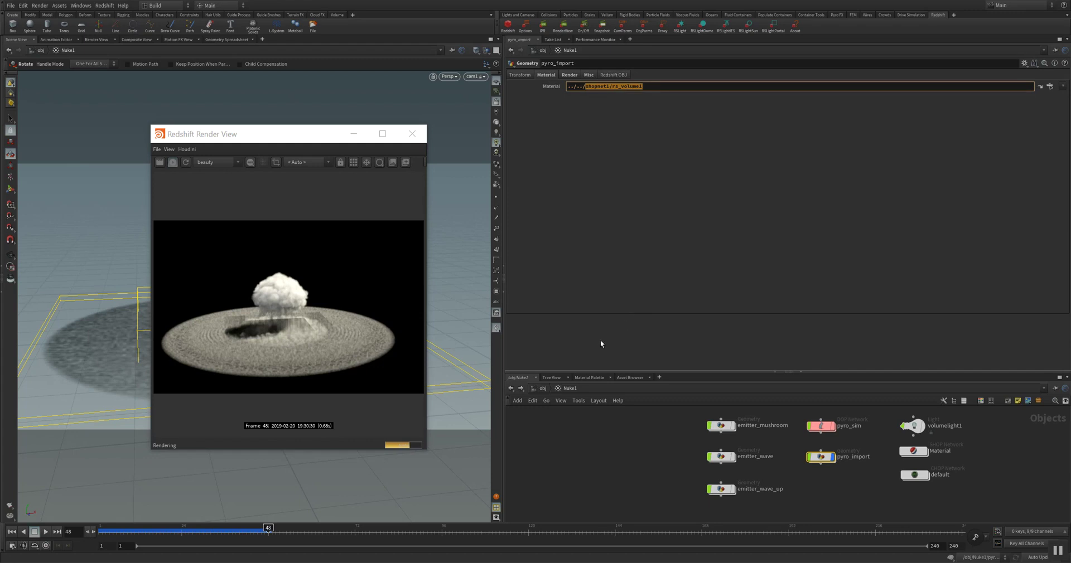
pyautogui.click(542, 390)
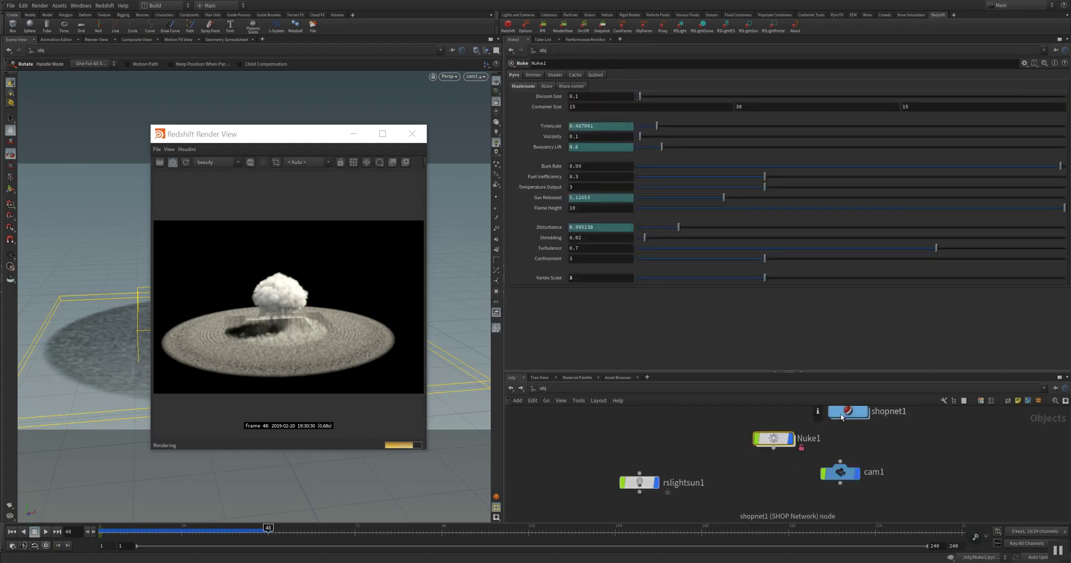
pyautogui.moveTo(868, 416); pyautogui.dragTo(626, 444)
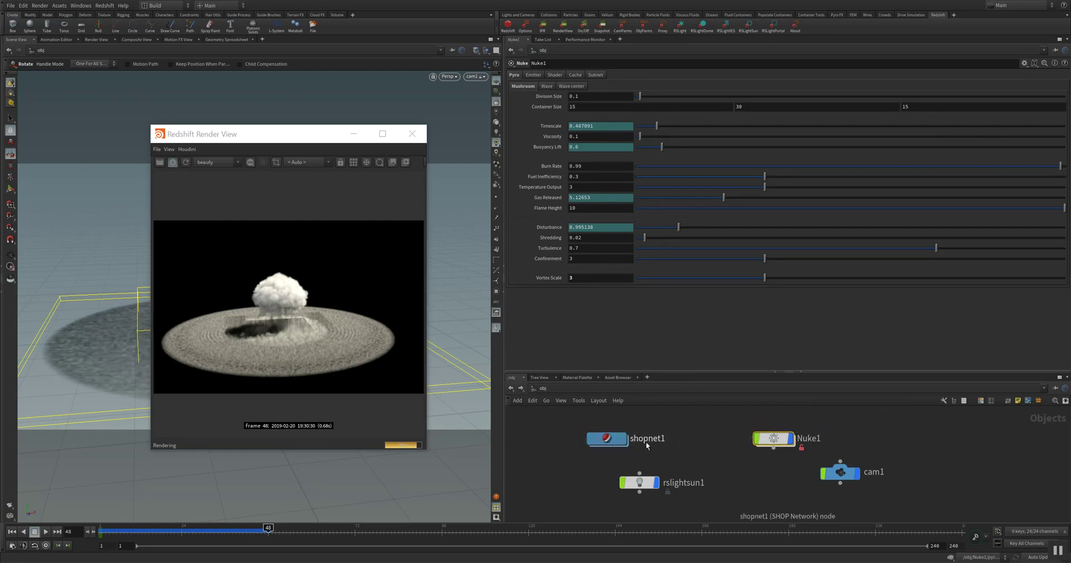
pyautogui.doubleClick(611, 442)
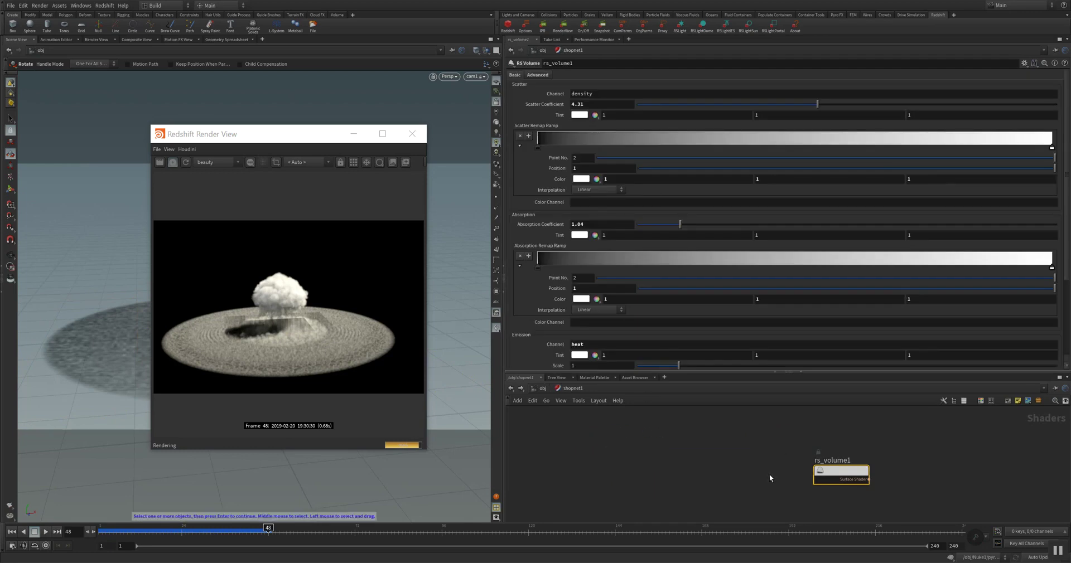
# Set the scatter channel to density and drag rs_volume1's Scatter Coefficient upward.
pyautogui.moveTo(843, 471); pyautogui.dragTo(629, 445)
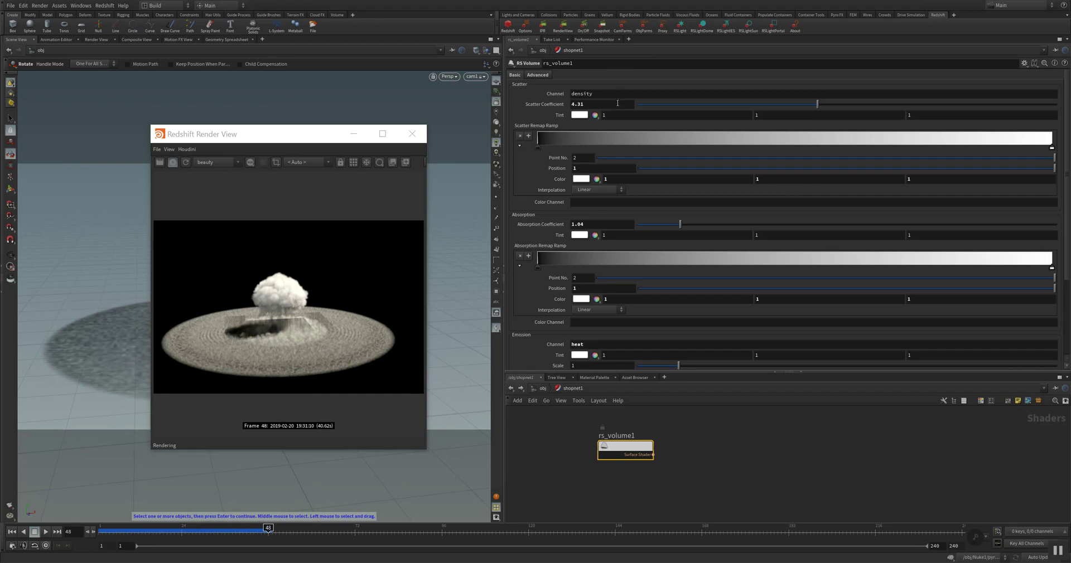
pyautogui.doubleClick(586, 94)
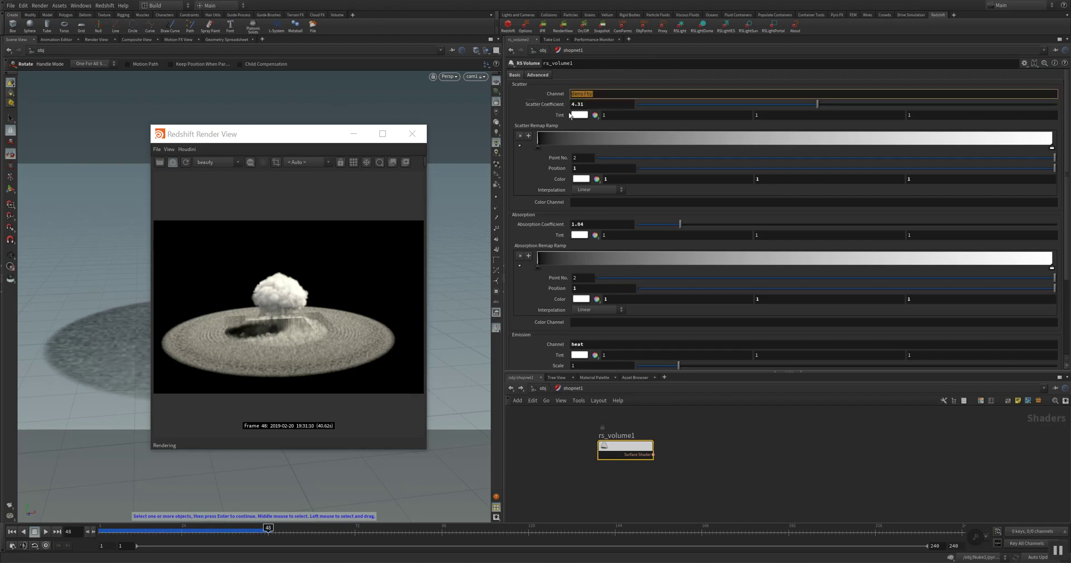
pyautogui.click(670, 105)
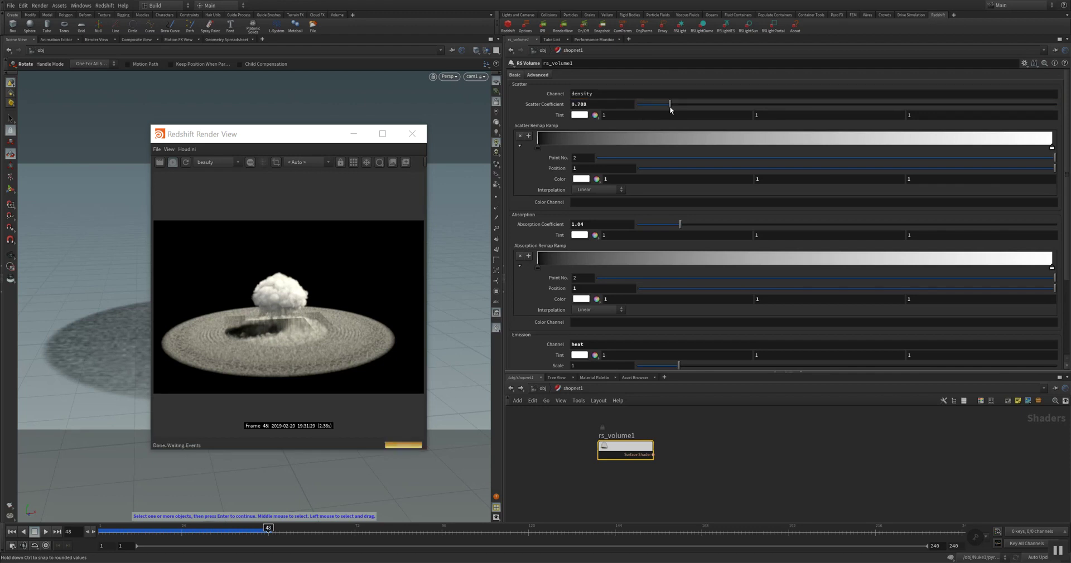
pyautogui.moveTo(671, 107); pyautogui.dragTo(816, 105)
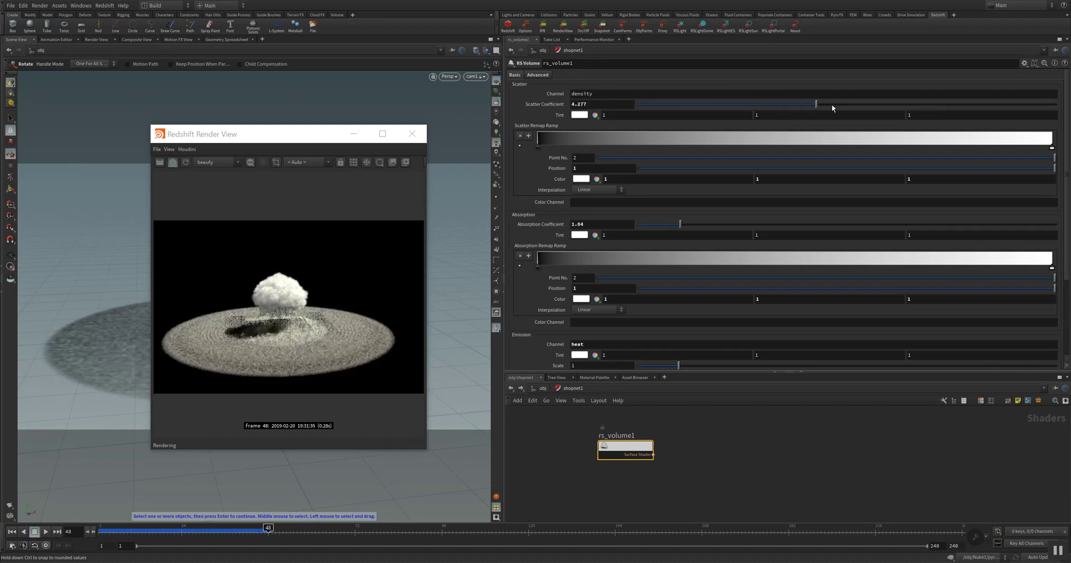
pyautogui.click(545, 76)
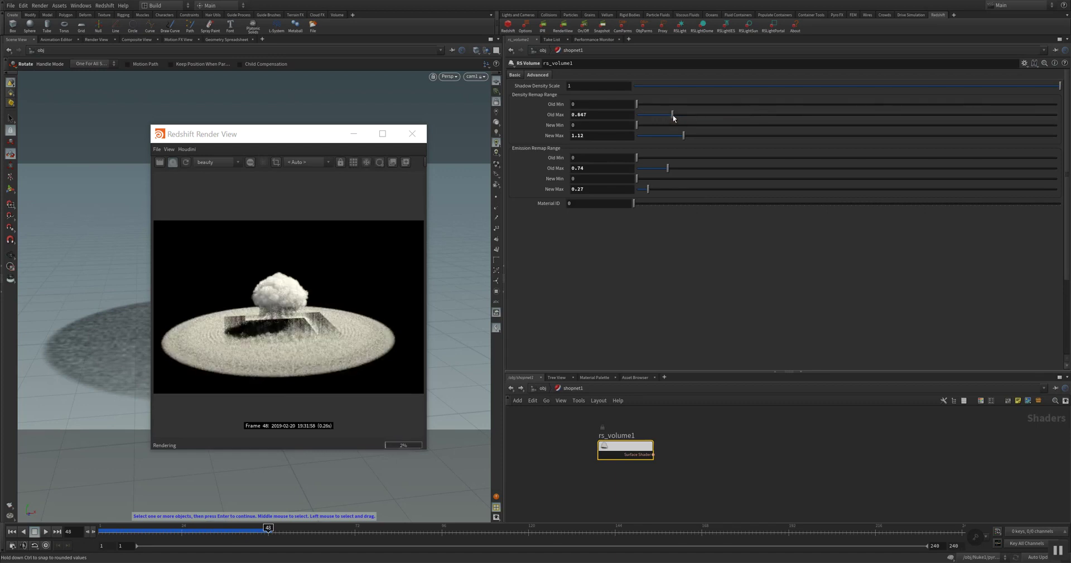
# Set the density remap Old Max to 10 and lower New Max to 0.708.
pyautogui.moveTo(672, 114); pyautogui.dragTo(880, 118)
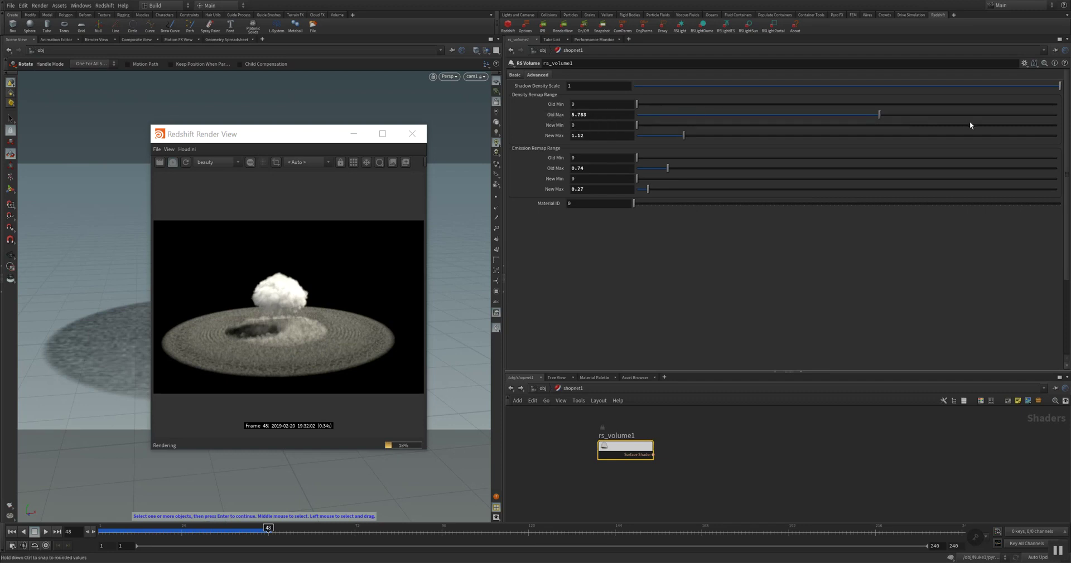
pyautogui.moveTo(879, 115); pyautogui.dragTo(1057, 115)
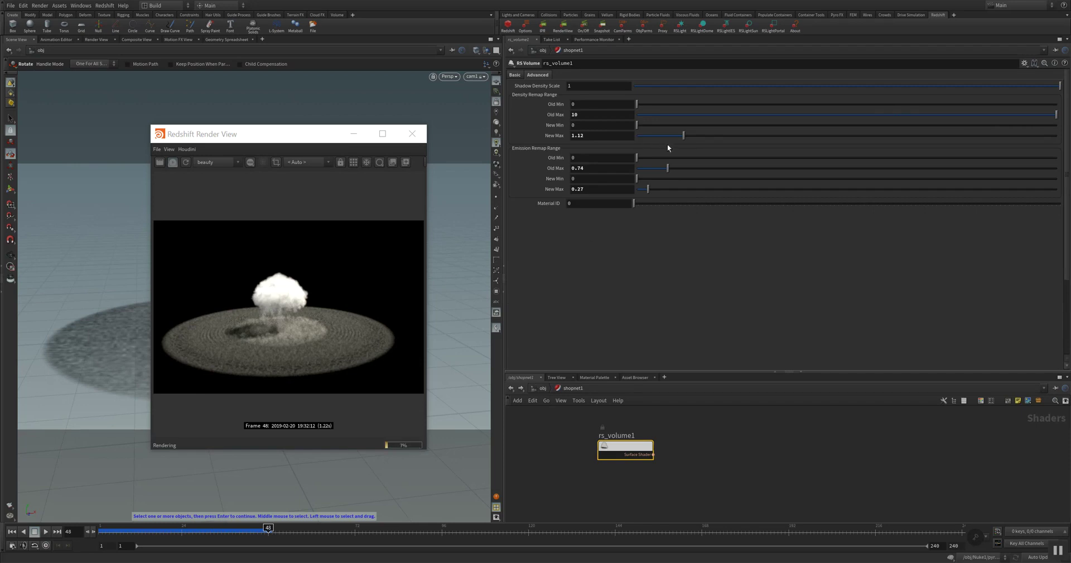
pyautogui.moveTo(691, 139); pyautogui.dragTo(666, 146)
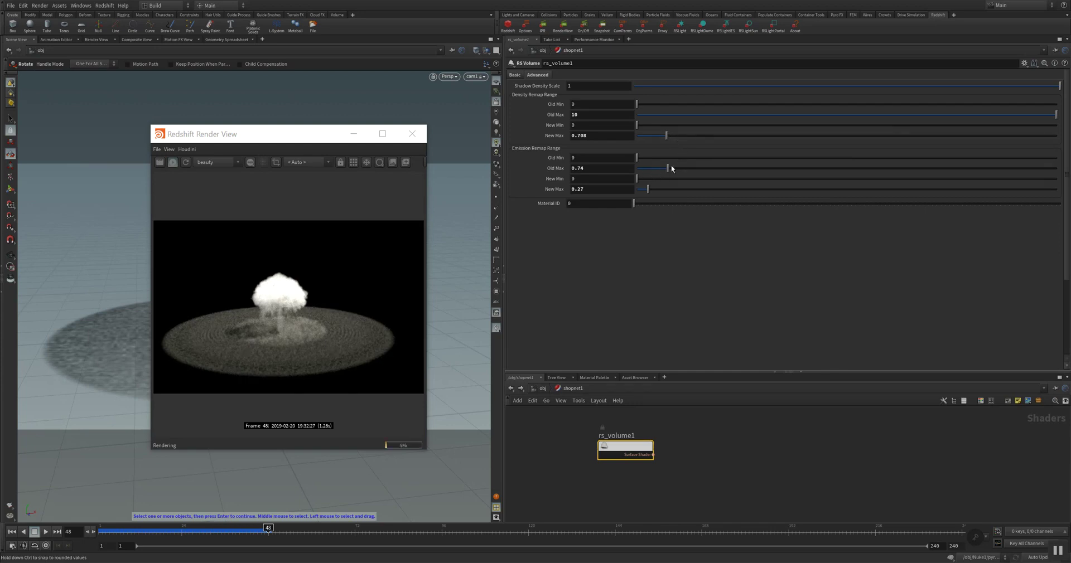
# Raise the emission remap Old Max and set its New Max to 0.289.
pyautogui.moveTo(668, 169); pyautogui.dragTo(893, 171)
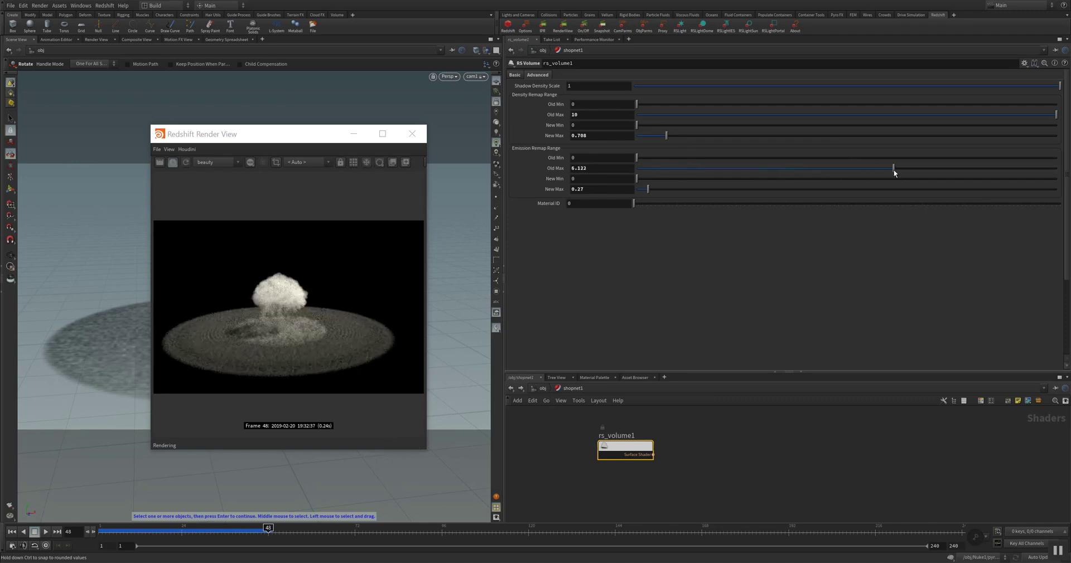
pyautogui.moveTo(647, 195)
pyautogui.mouseDown()
pyautogui.moveTo(790, 196)
pyautogui.moveTo(649, 198)
pyautogui.mouseUp()
pyautogui.click(597, 87)
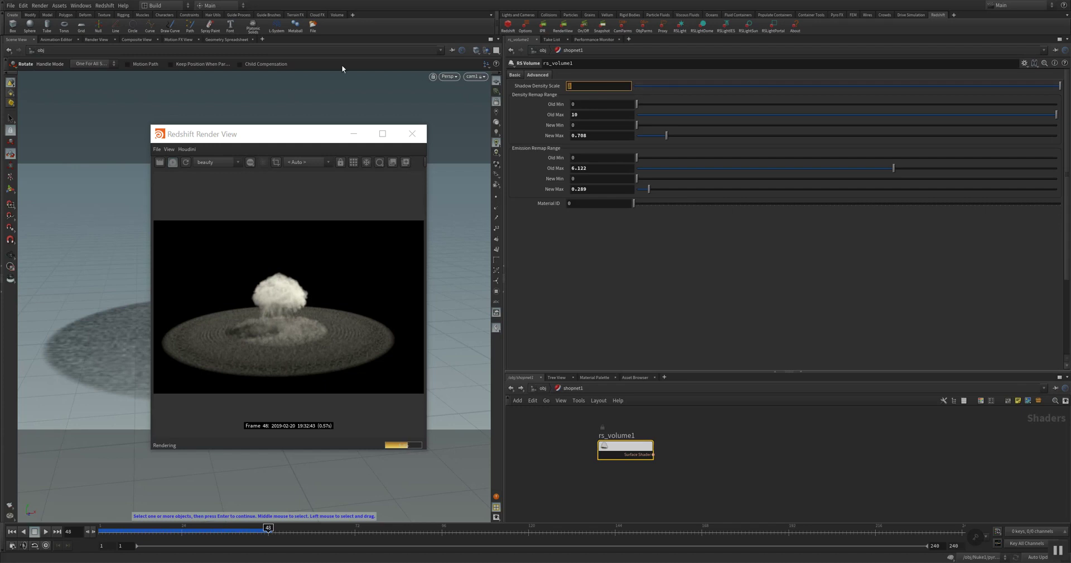
# Set rs_volume1's Shadow Density Scale to 4.
pyautogui.write('3')
pyautogui.press('Return')
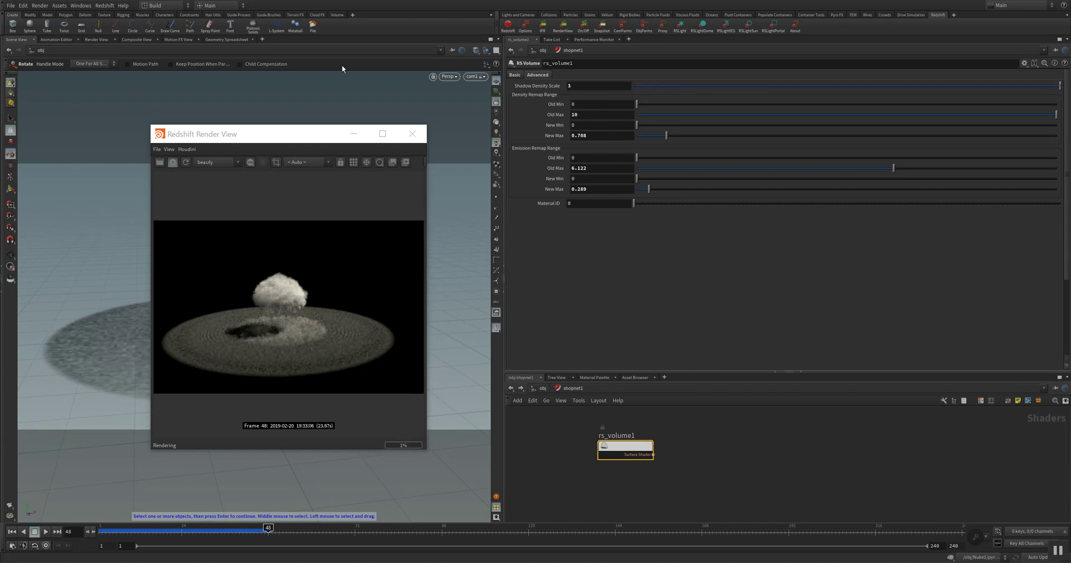
pyautogui.doubleClick(577, 86)
pyautogui.write('4')
pyautogui.press('Return')
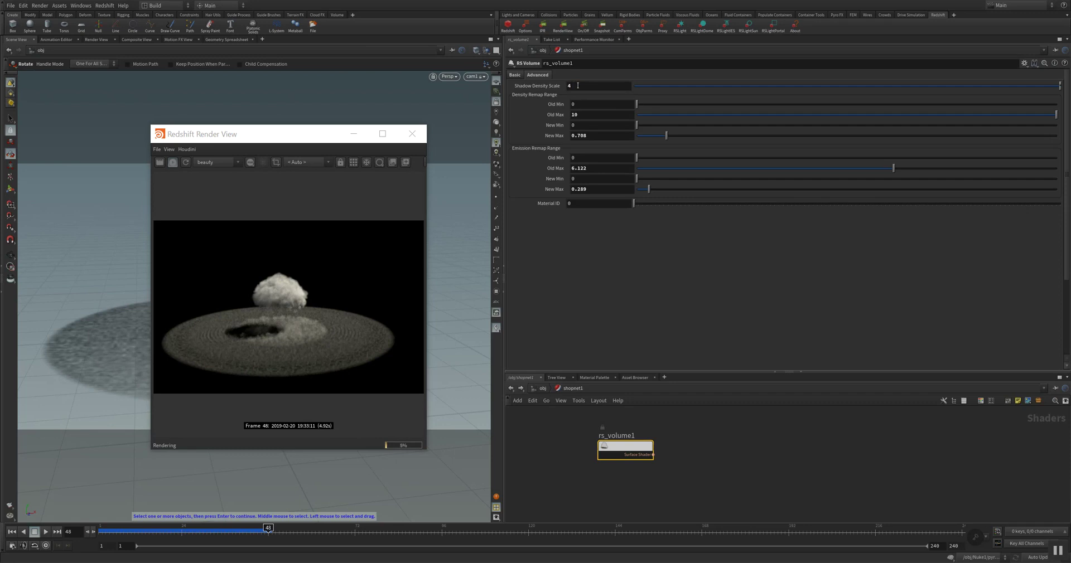
pyautogui.click(517, 76)
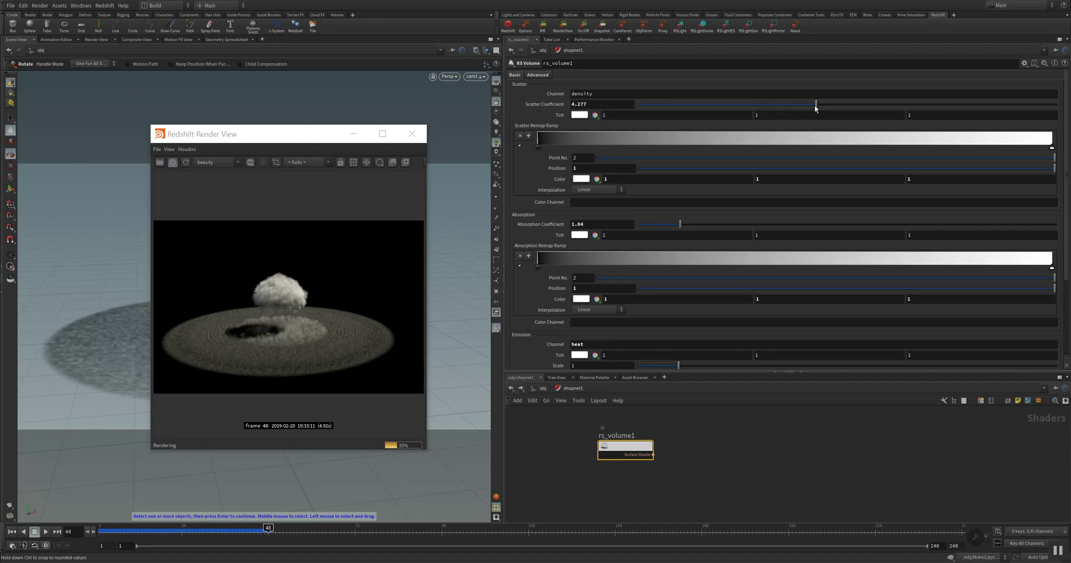
# Raise Scatter Coefficient to 6.77 and add a dark-orange scatter ramp key at about 0.66.
pyautogui.moveTo(815, 106); pyautogui.dragTo(921, 106)
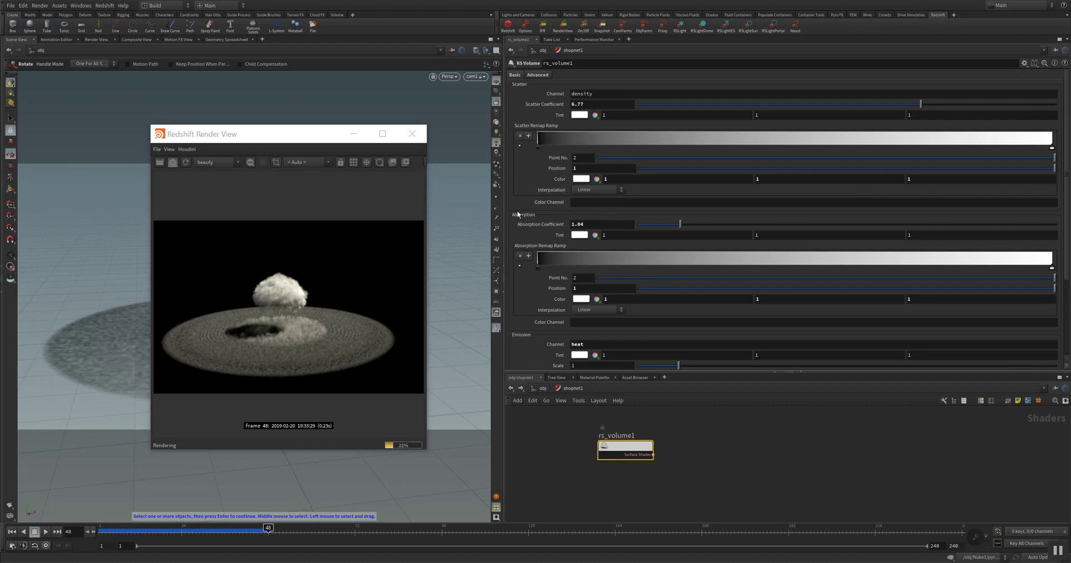
pyautogui.click(570, 144)
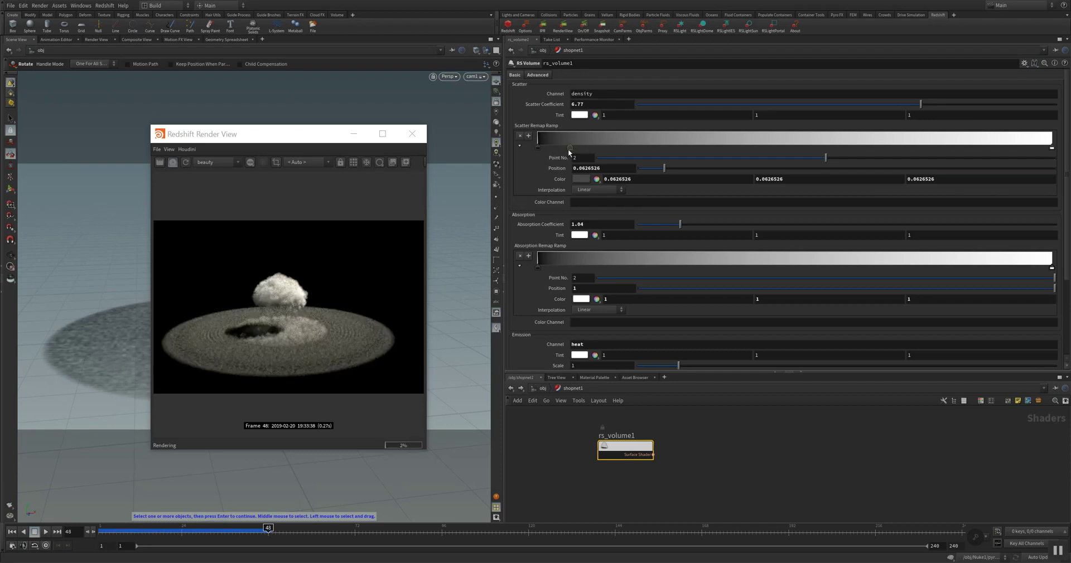
pyautogui.doubleClick(570, 152)
pyautogui.click(534, 111)
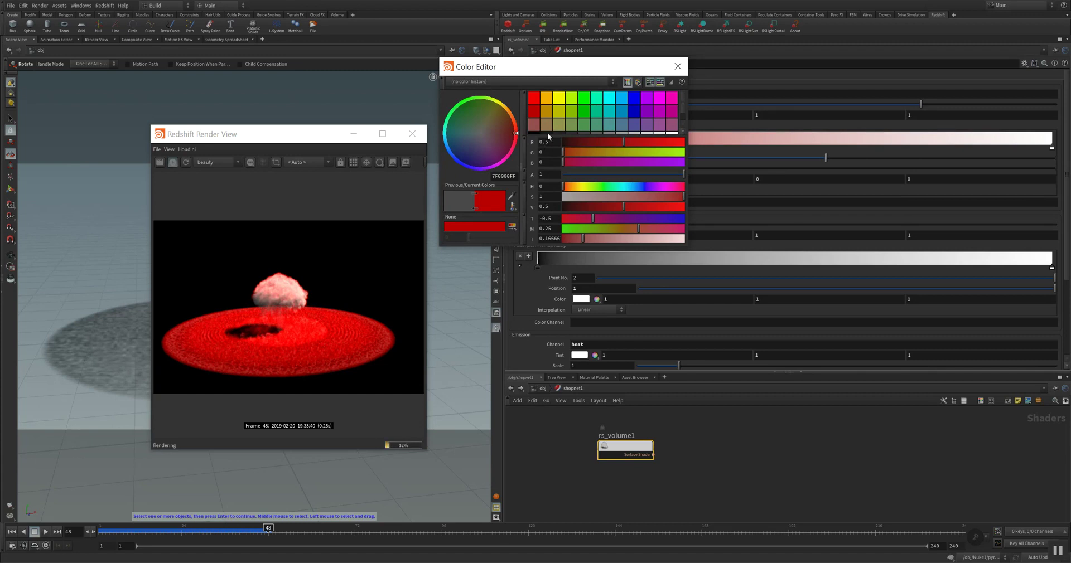
pyautogui.click(546, 124)
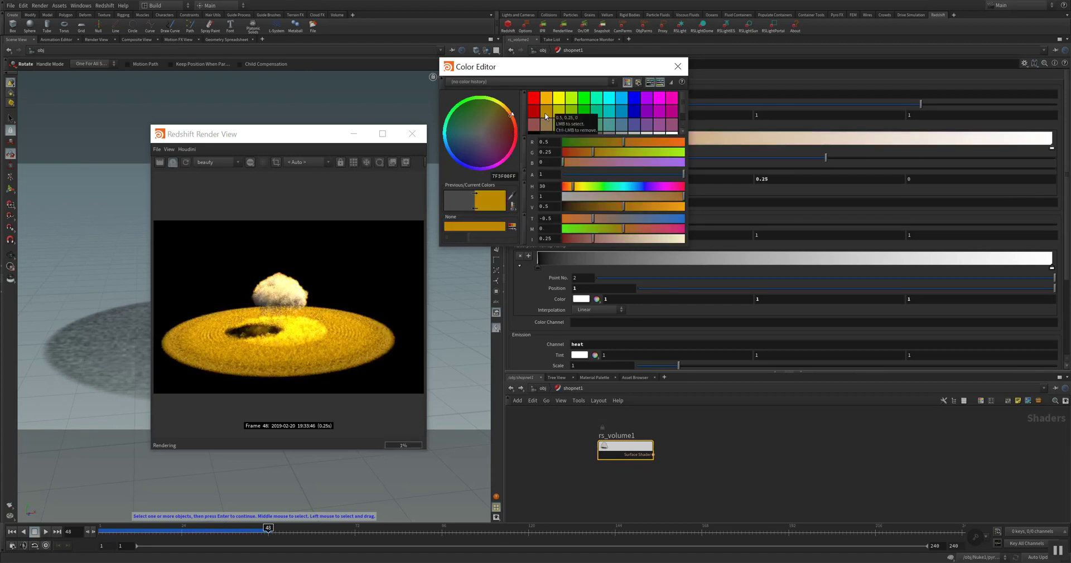
pyautogui.click(545, 100)
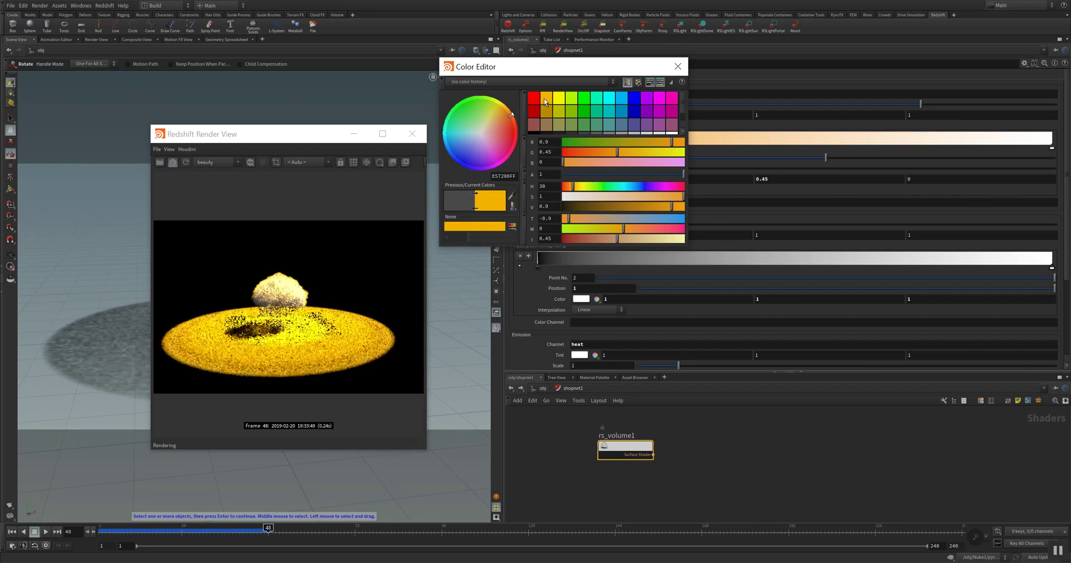
pyautogui.click(534, 116)
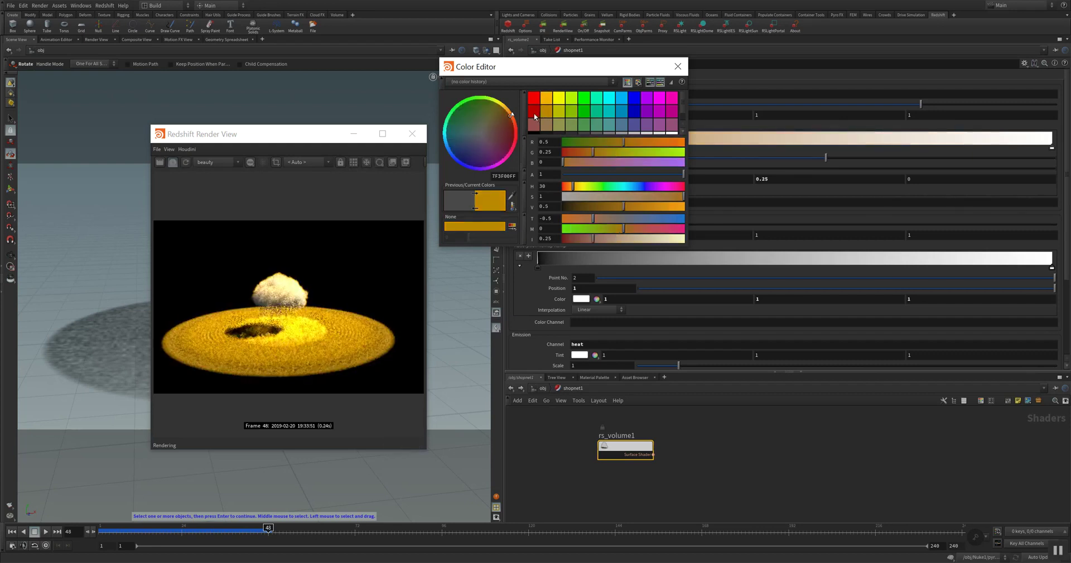
pyautogui.click(546, 124)
pyautogui.moveTo(568, 148); pyautogui.dragTo(875, 149)
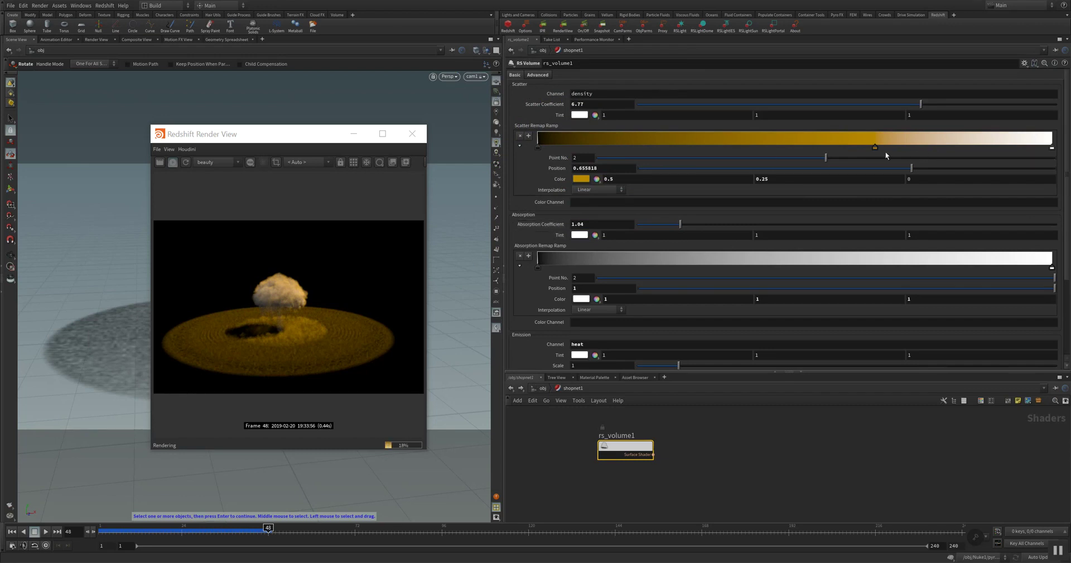
# Move the orange ramp key to about 0.87 and add a near-black key near the start.
pyautogui.moveTo(877, 147); pyautogui.dragTo(985, 148)
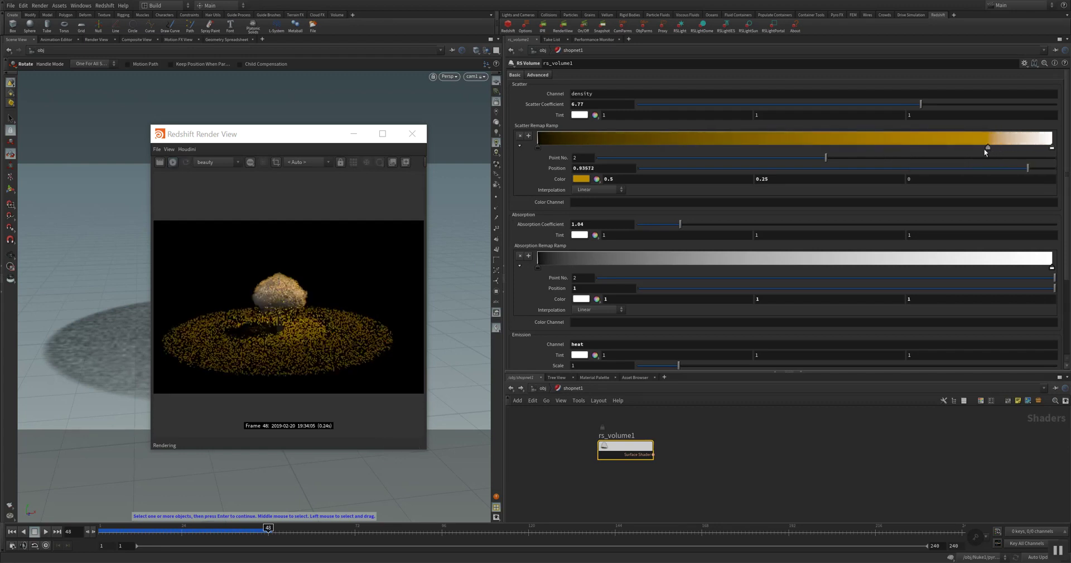
pyautogui.click(577, 148)
pyautogui.doubleClick(578, 148)
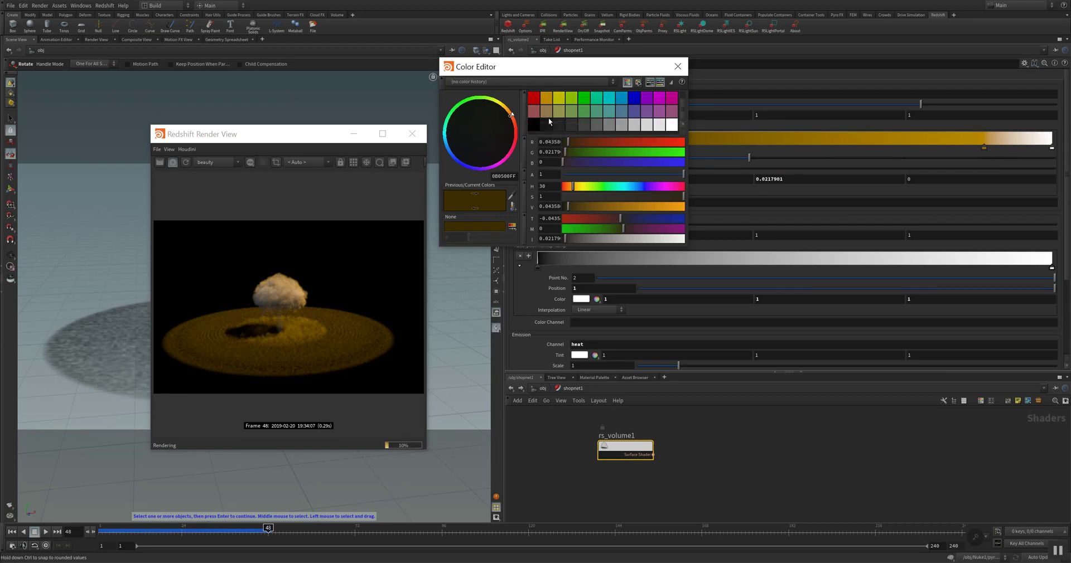
pyautogui.click(550, 125)
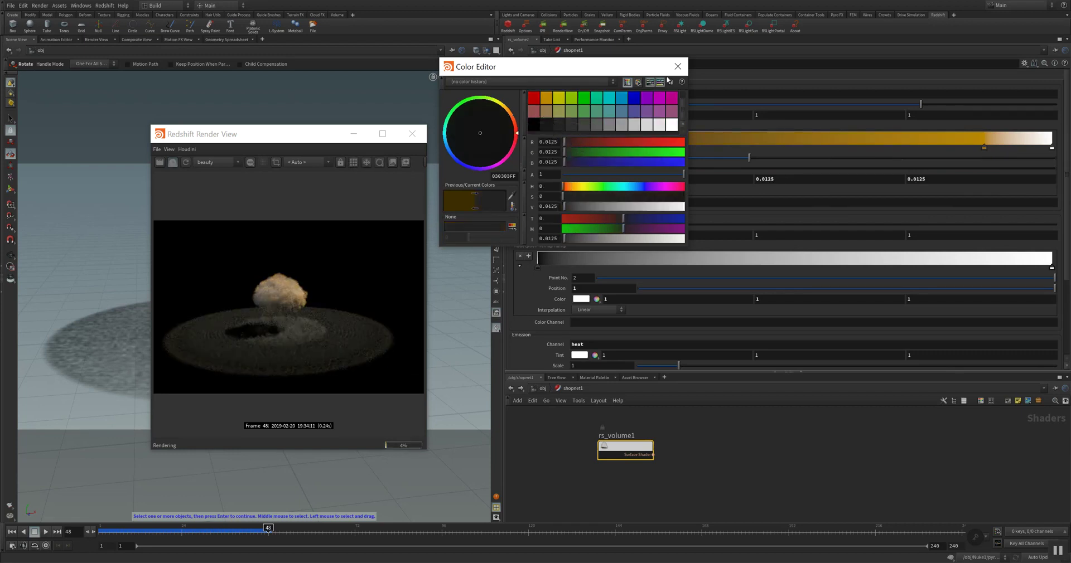
pyautogui.click(678, 66)
pyautogui.moveTo(578, 148)
pyautogui.mouseDown()
pyautogui.moveTo(651, 148)
pyautogui.moveTo(579, 147)
pyautogui.mouseUp()
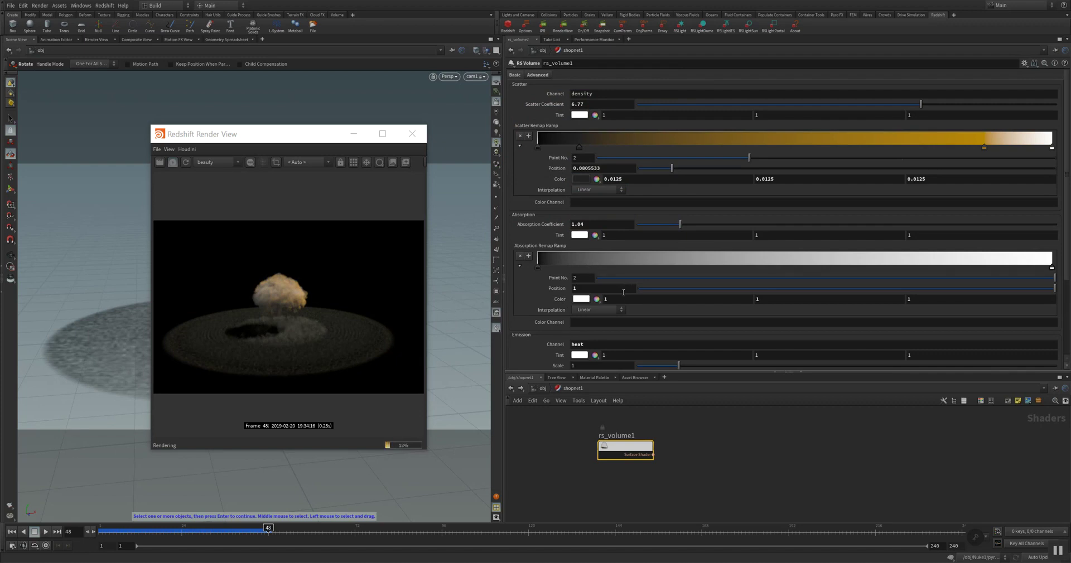
pyautogui.scroll(-3, 624, 292)
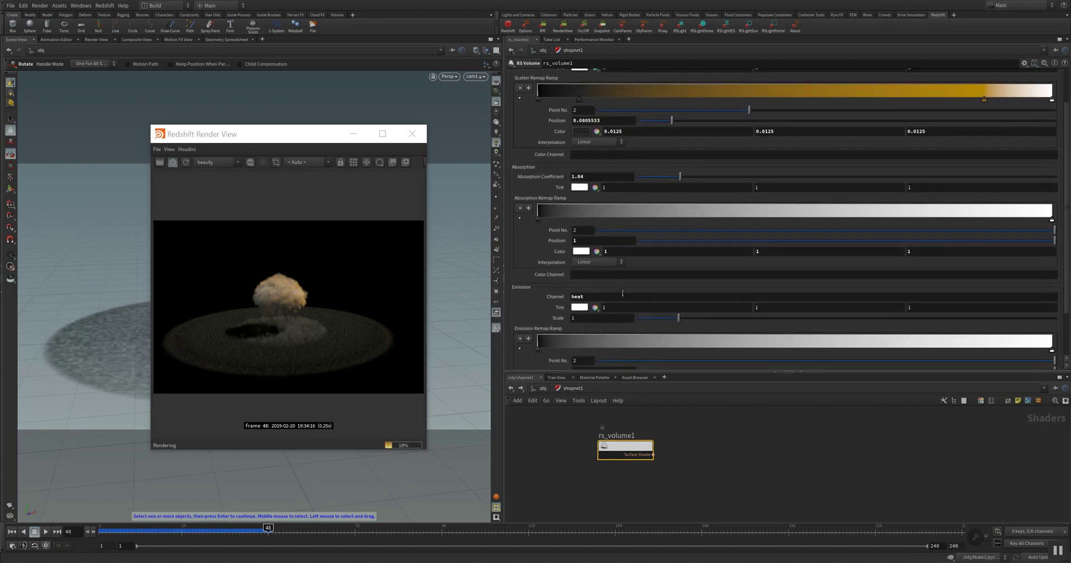
# Set rs_volume1's emission Scale to 3.41 for a brighter glow.
pyautogui.scroll(-3, 623, 295)
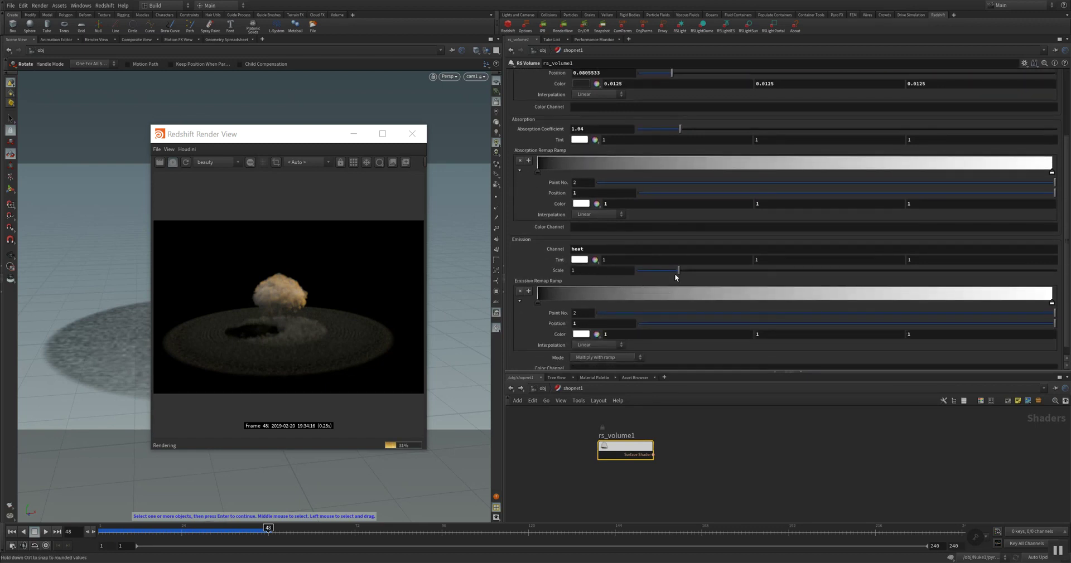
pyautogui.moveTo(678, 271); pyautogui.dragTo(777, 262)
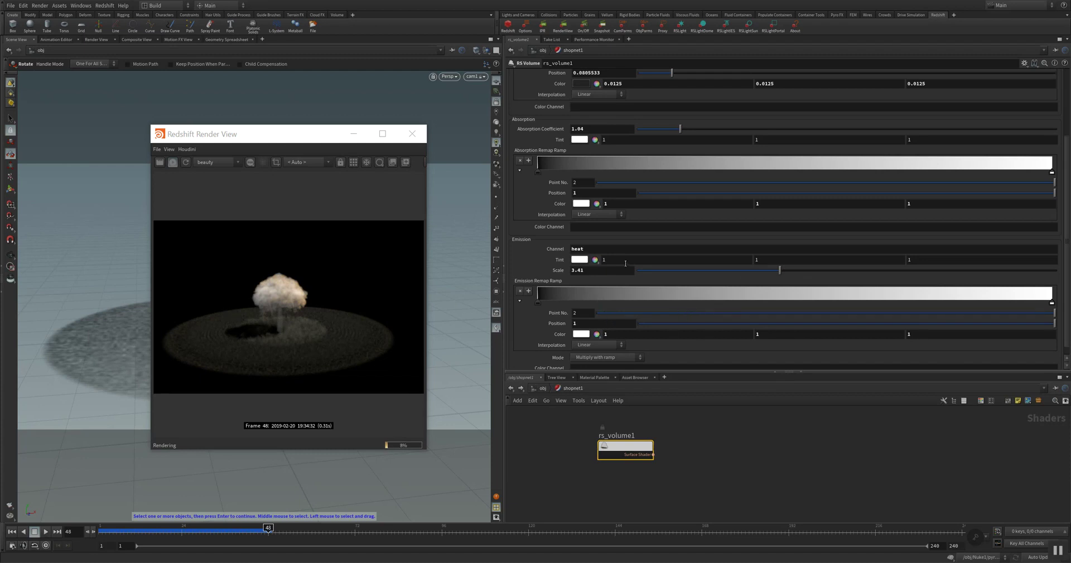
pyautogui.scroll(4, 633, 222)
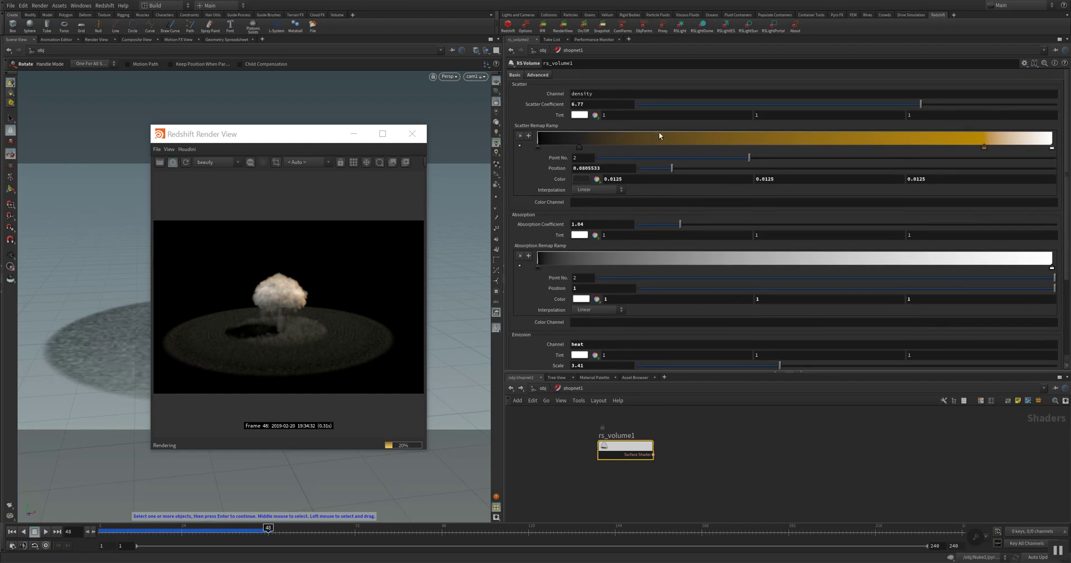
# Set the near-black scatter ramp key's Position to 0.003.
pyautogui.scroll(-4, 675, 260)
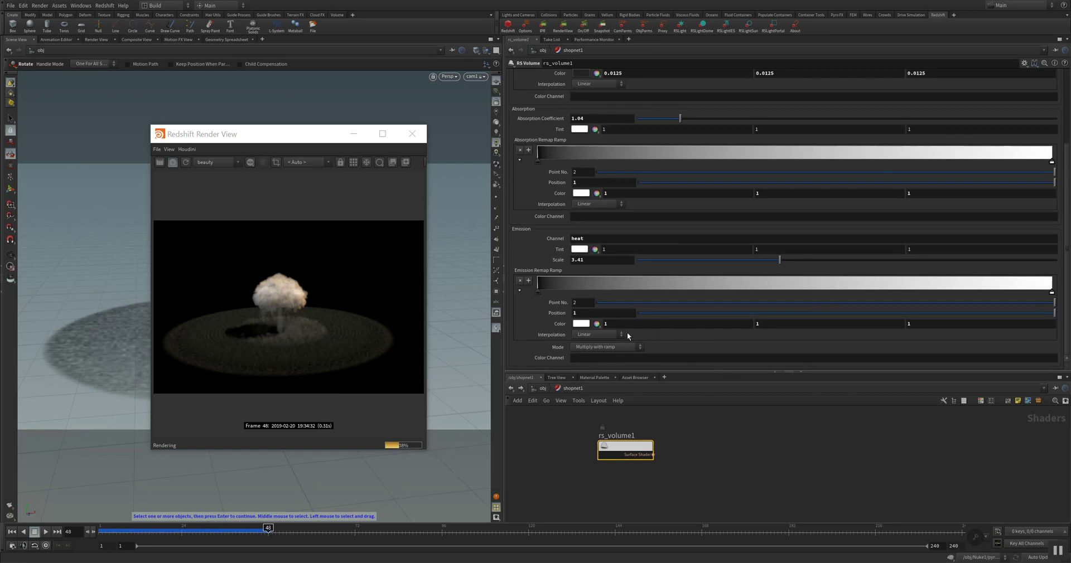
pyautogui.scroll(3, 637, 346)
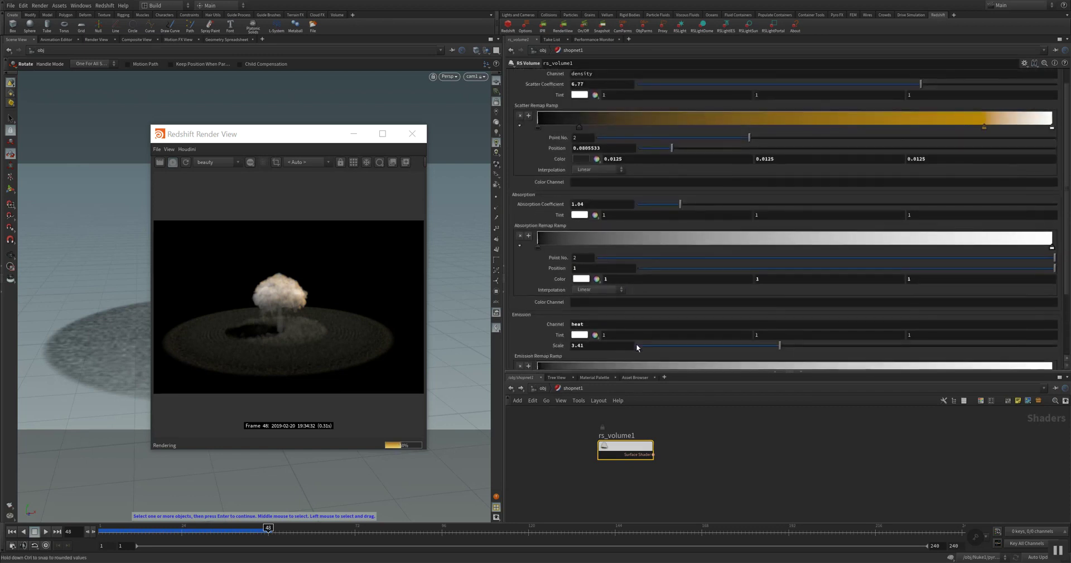
pyautogui.scroll(1, 605, 305)
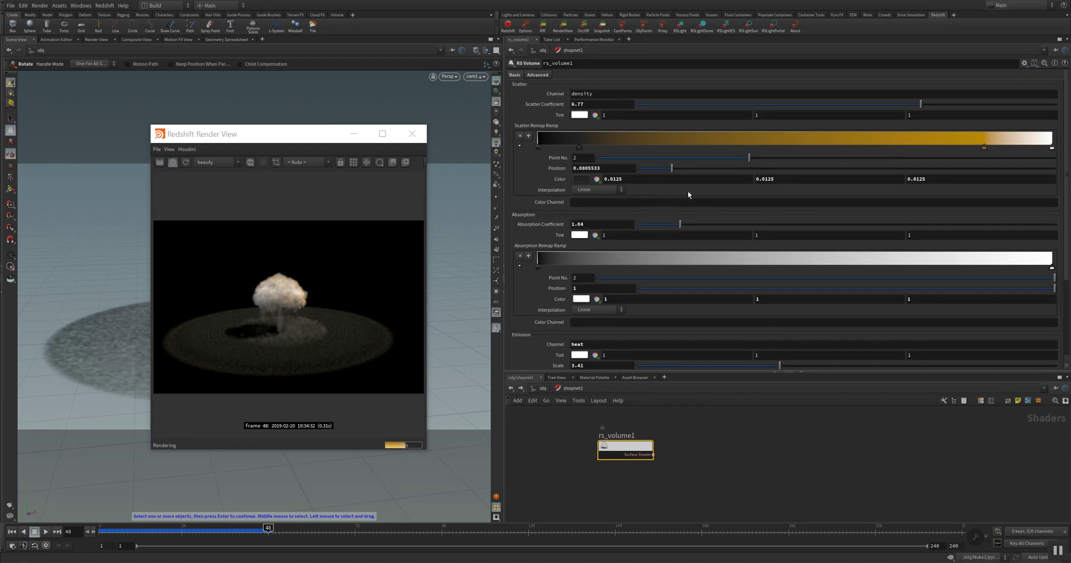
pyautogui.moveTo(672, 168)
pyautogui.mouseDown()
pyautogui.moveTo(720, 169)
pyautogui.moveTo(622, 175)
pyautogui.moveTo(641, 175)
pyautogui.mouseUp()
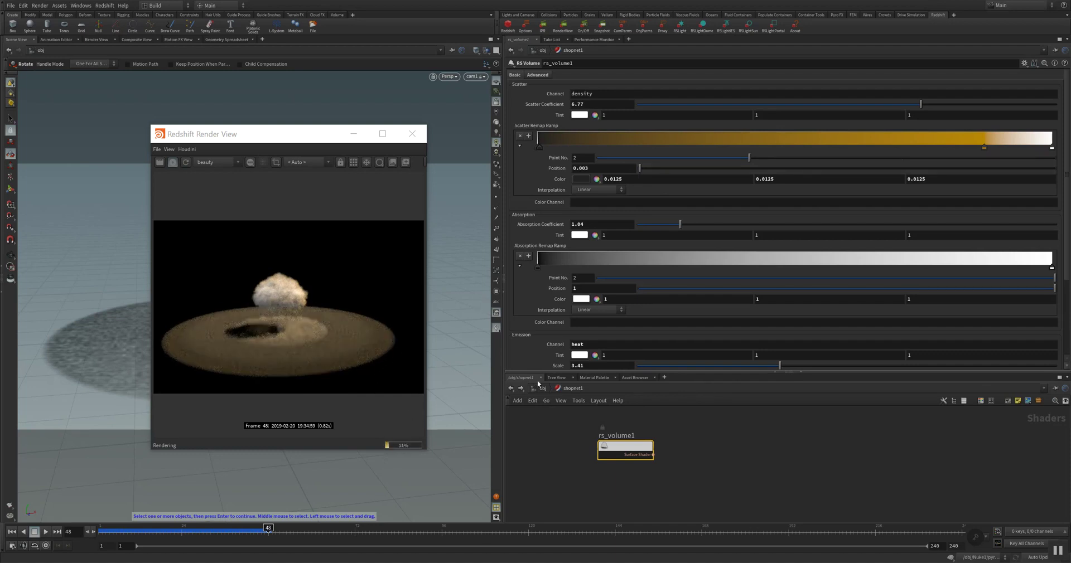
# Move the Redshift preview aside, then tumble and dolly the viewport closer around the mushroom cloud.
pyautogui.press('Escape')
pyautogui.moveTo(111, 349); pyautogui.dragTo(137, 349)
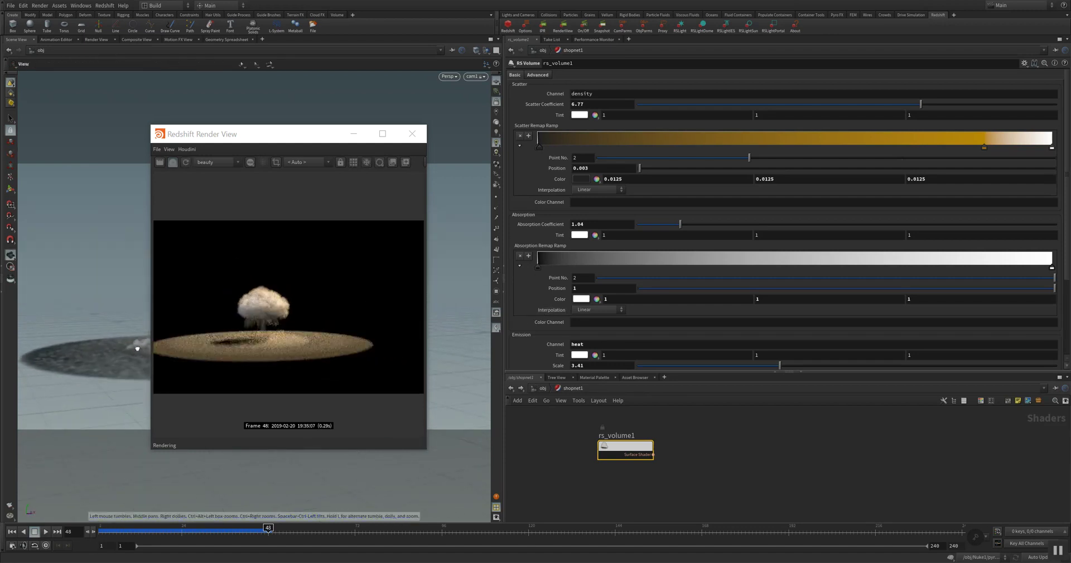
pyautogui.press('r')
pyautogui.moveTo(322, 136); pyautogui.dragTo(755, 128)
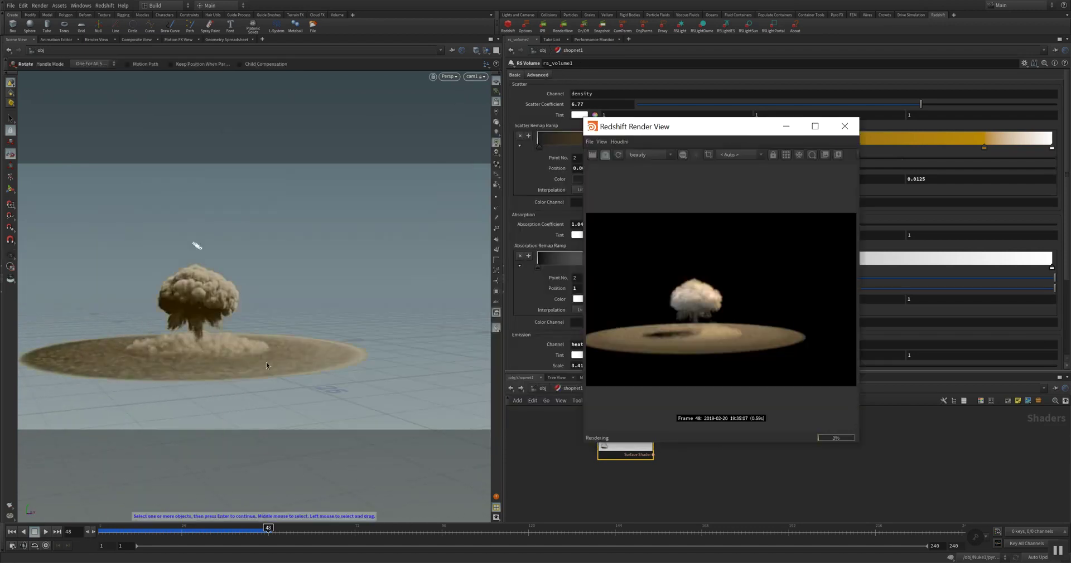
pyautogui.press('Escape')
pyautogui.scroll(2, 282, 270)
pyautogui.scroll(2, 355, 272)
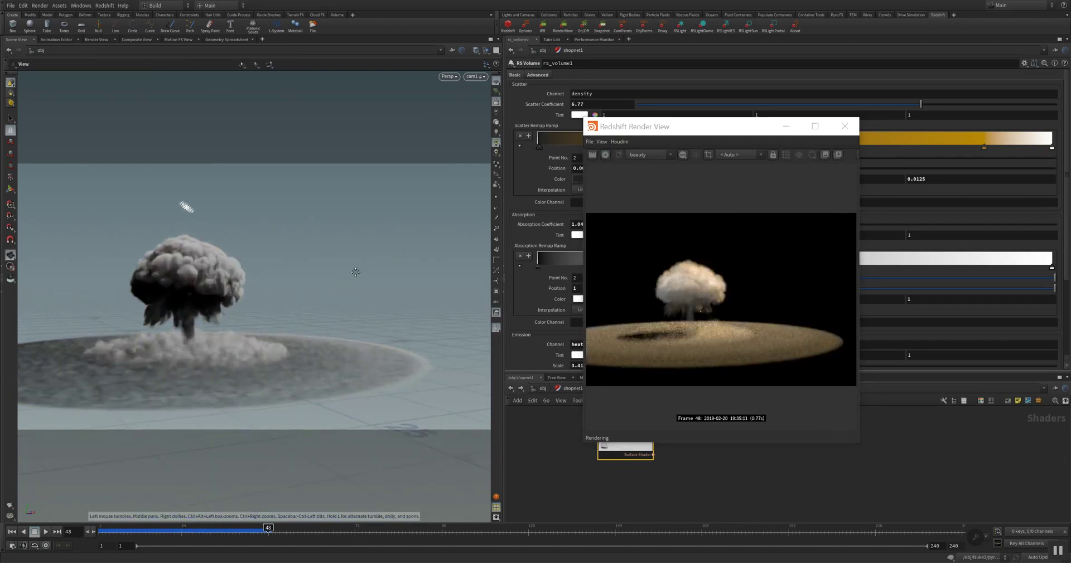
pyautogui.moveTo(355, 272); pyautogui.dragTo(316, 302)
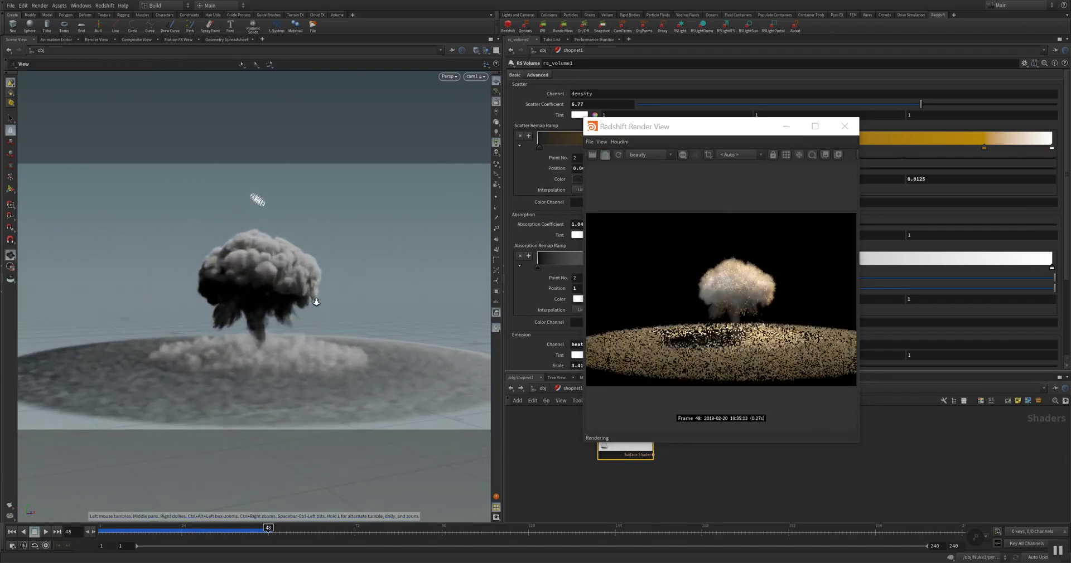
pyautogui.scroll(2, 316, 302)
# Bring the Redshift Render View back over the viewport and reposition it.
pyautogui.press('r')
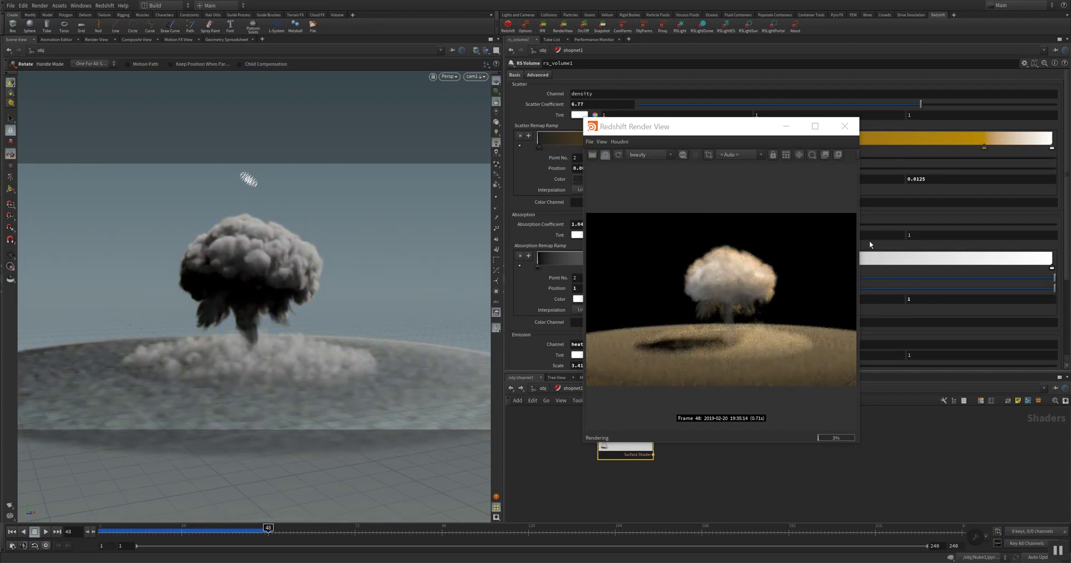
pyautogui.moveTo(740, 128); pyautogui.dragTo(418, 162)
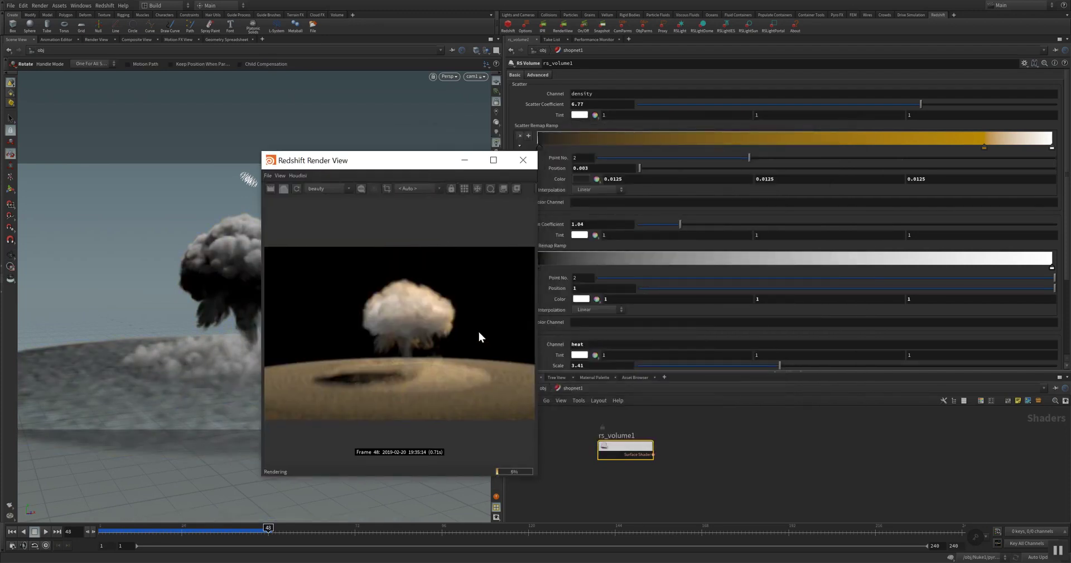
pyautogui.moveTo(440, 160); pyautogui.dragTo(333, 141)
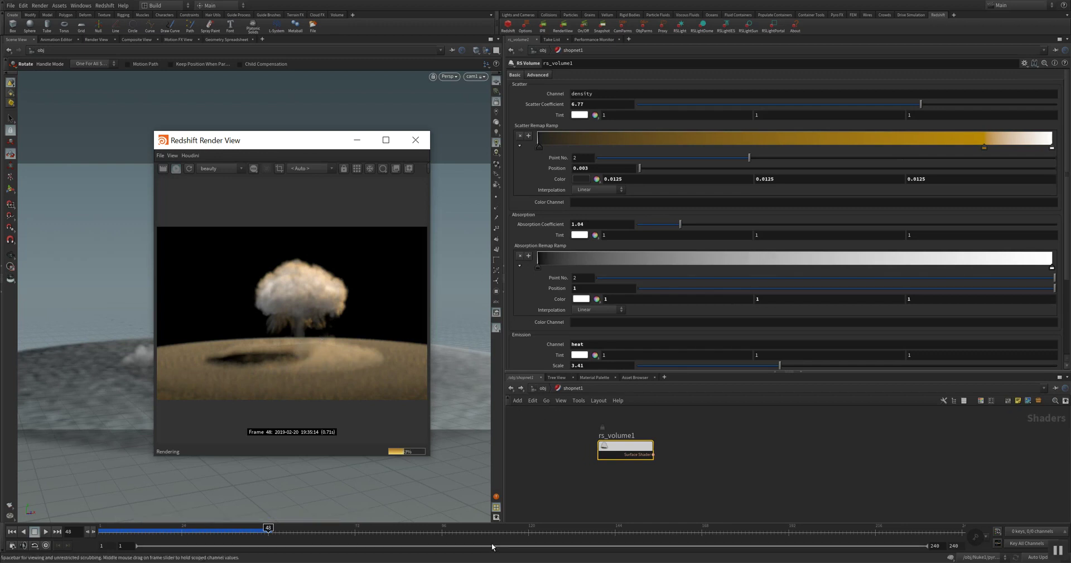
# Go up to /obj, jump to the out network and show Redshift_ROP1's Output settings.
pyautogui.press('u')
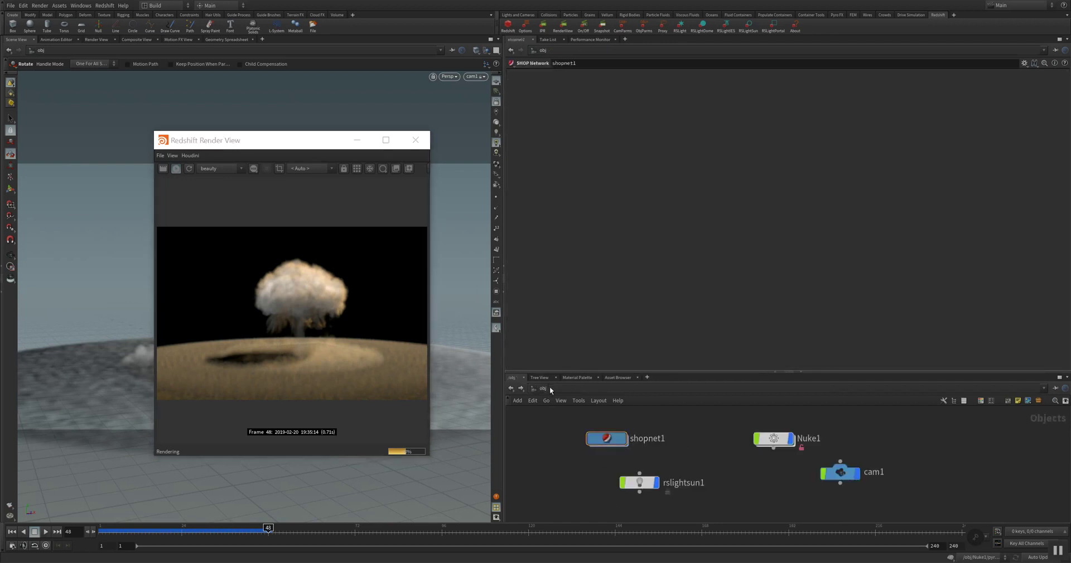
pyautogui.click(550, 387)
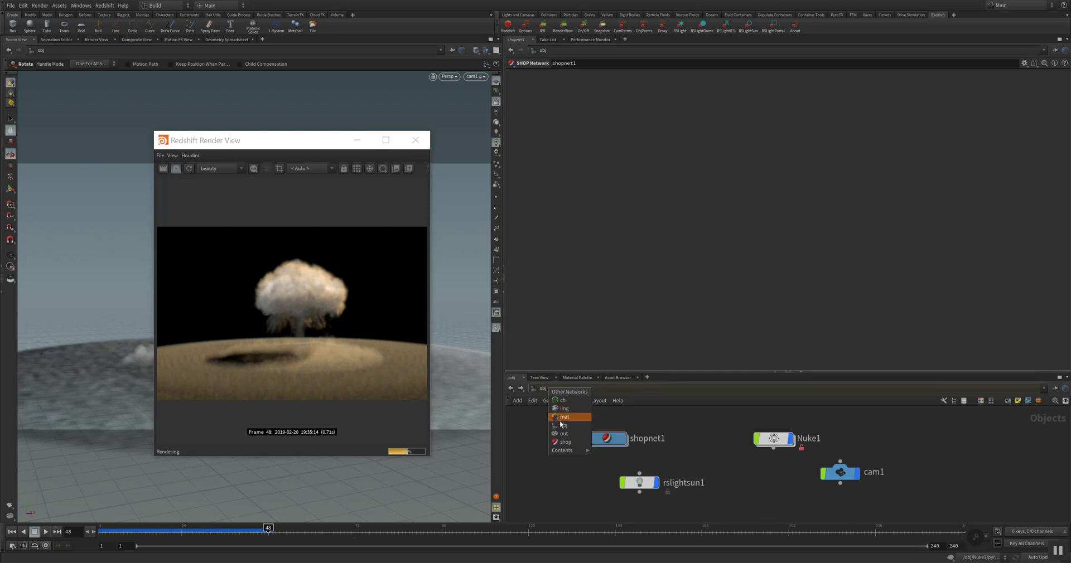
pyautogui.click(563, 434)
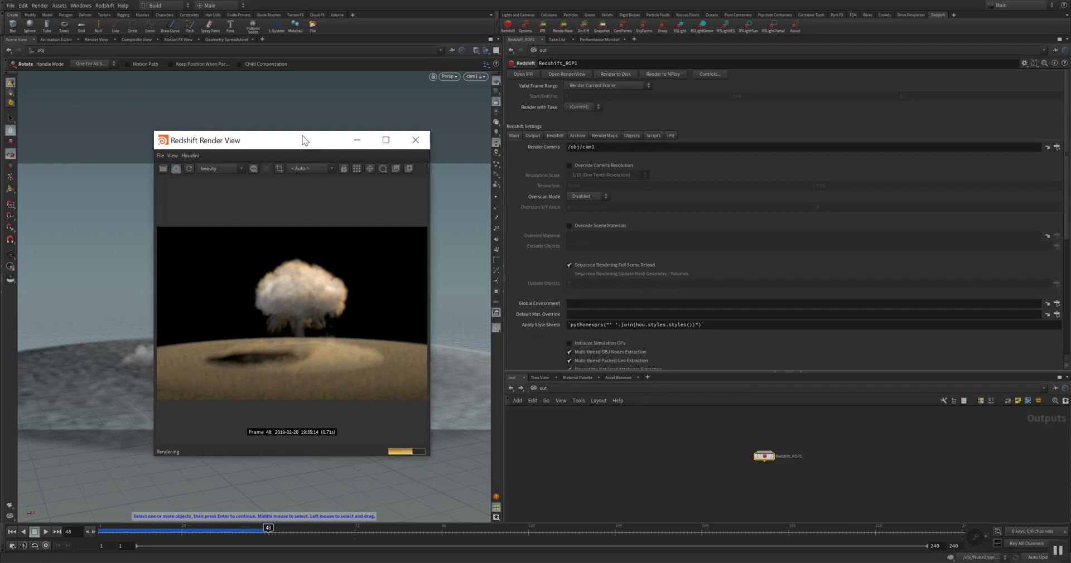
pyautogui.moveTo(301, 139); pyautogui.dragTo(263, 172)
pyautogui.click(531, 136)
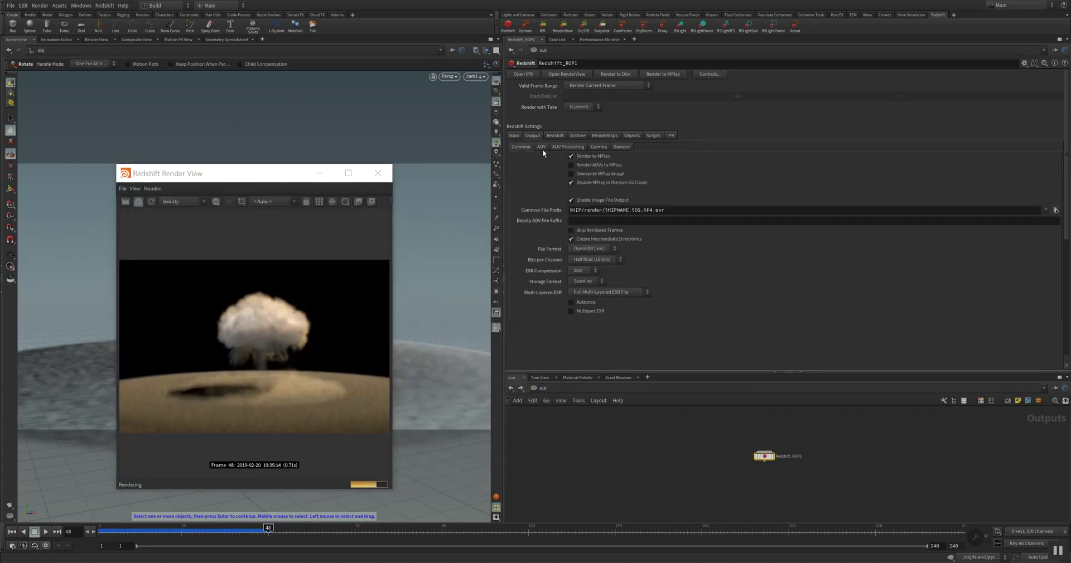
# Set Min Samples 315 and Max Samples 588, and switch the sample filter to Mitchell.
pyautogui.click(551, 139)
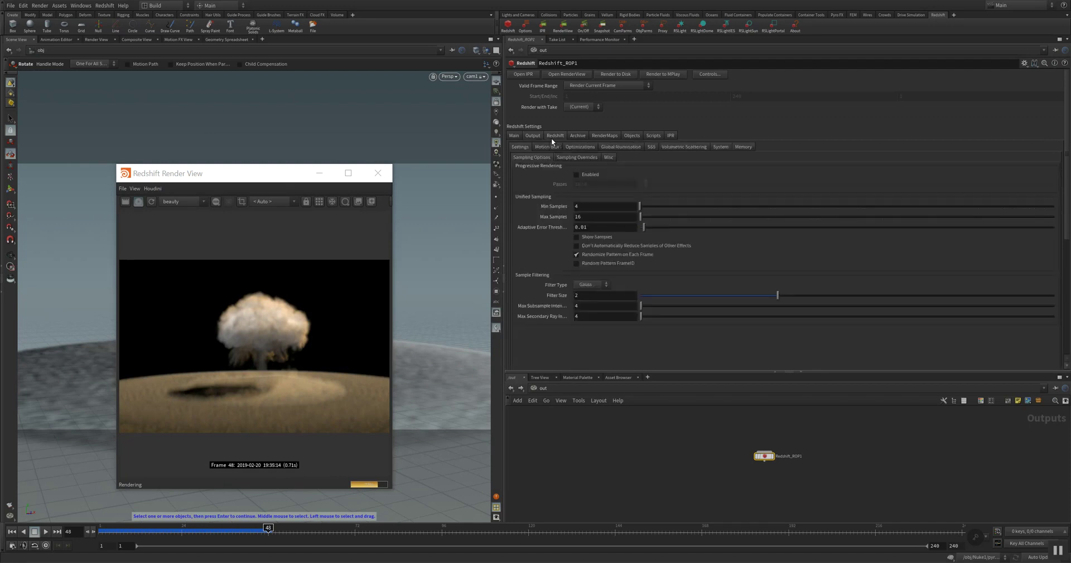
pyautogui.moveTo(639, 206); pyautogui.dragTo(655, 206)
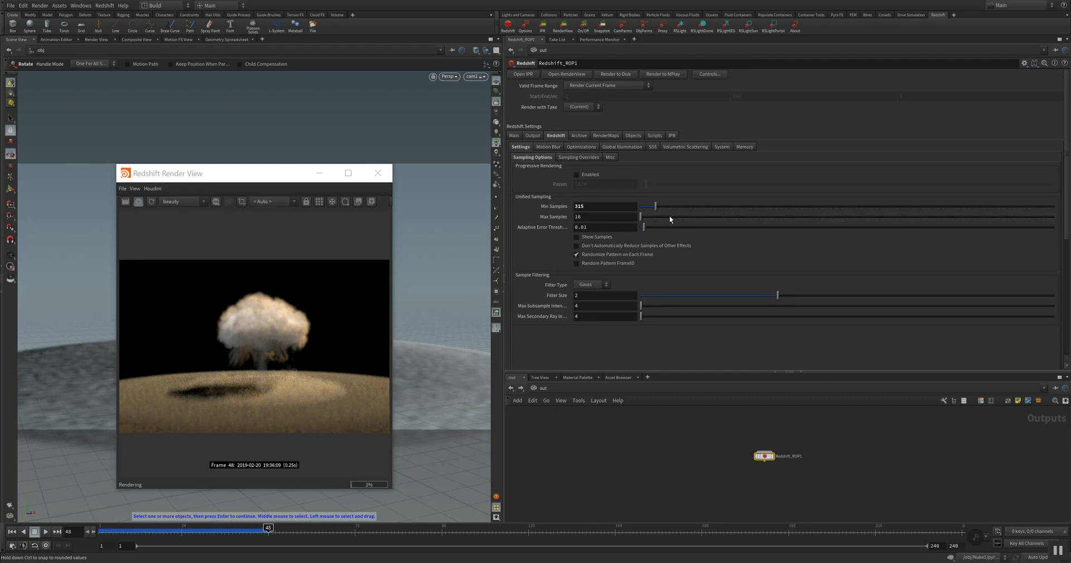
pyautogui.click(669, 217)
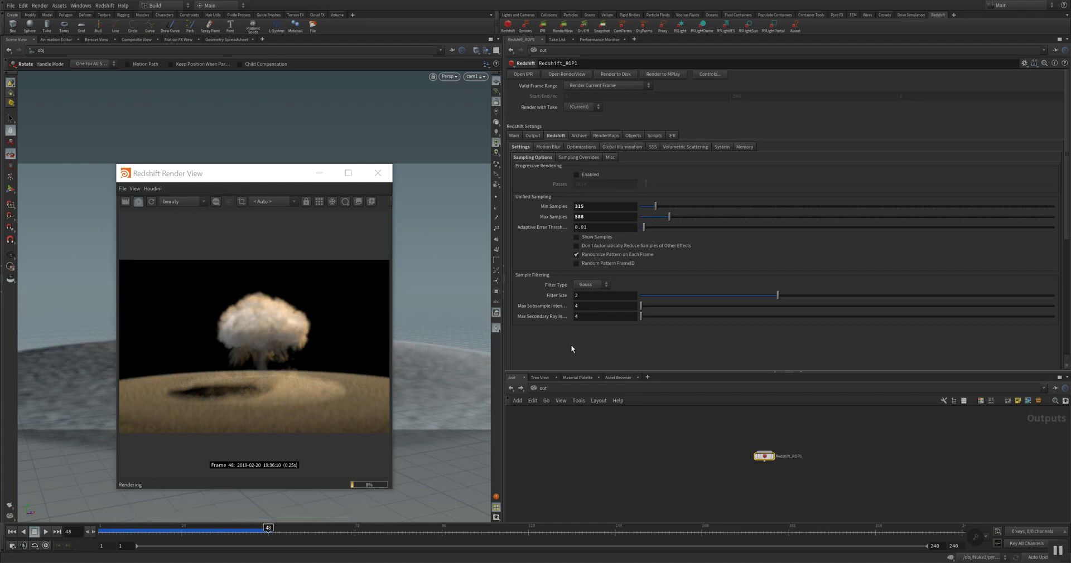
pyautogui.click(591, 285)
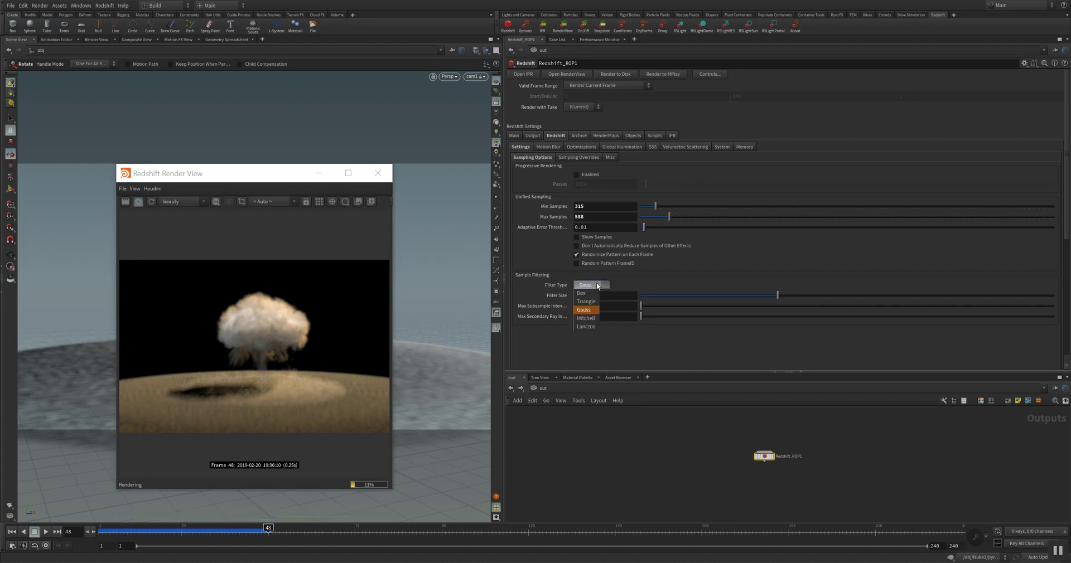
pyautogui.click(588, 296)
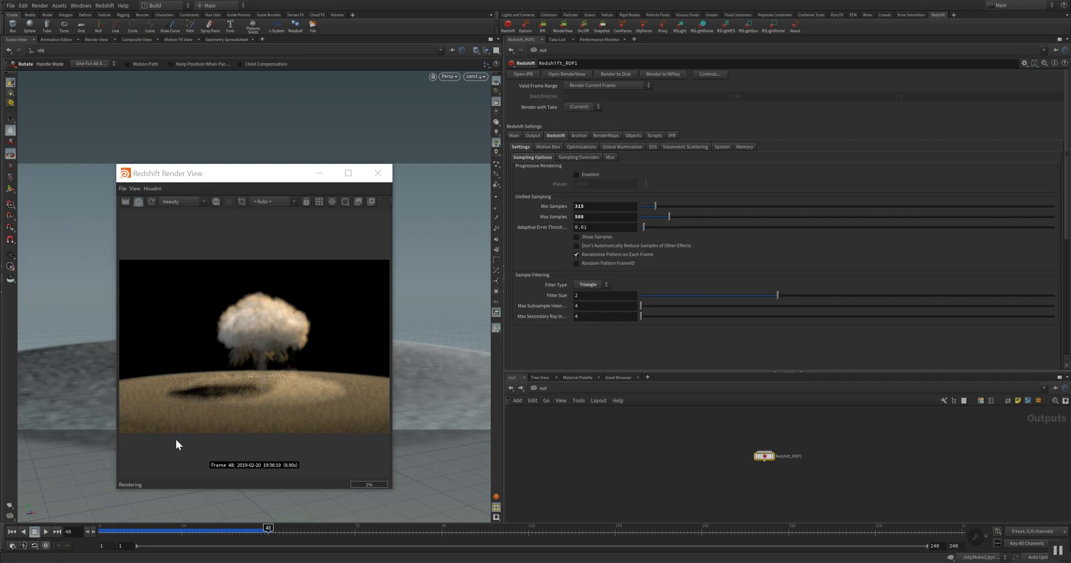
pyautogui.click(578, 287)
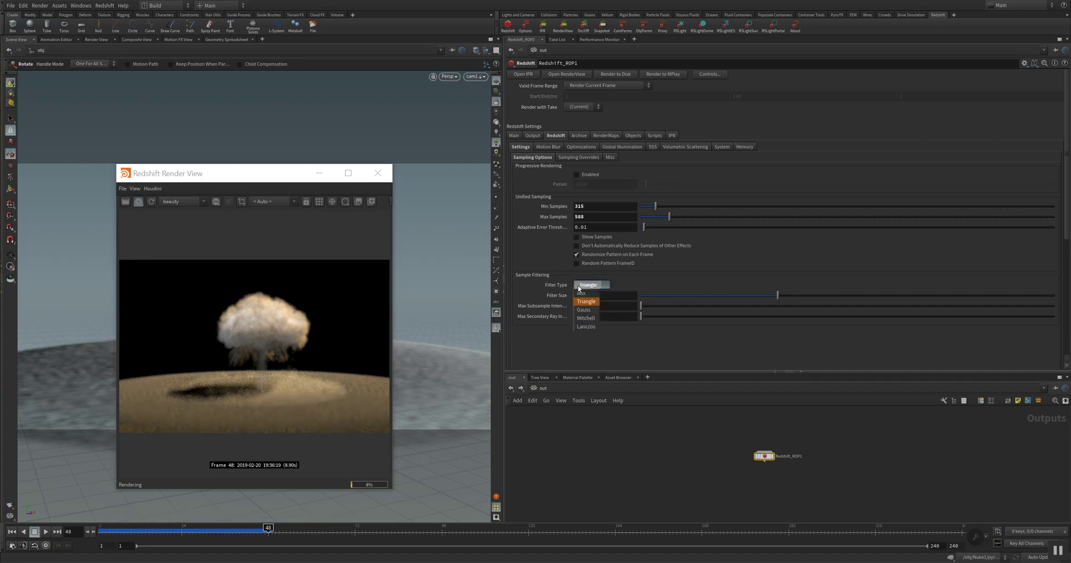
pyautogui.click(586, 320)
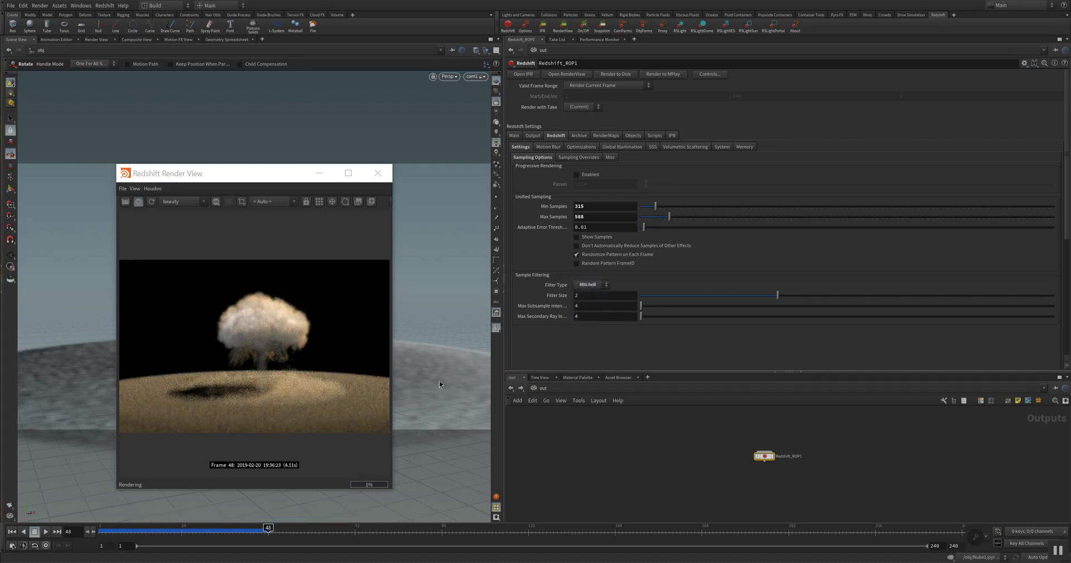
# Enter 3 as the Mitchell Filter Size and move the render preview off the viewport.
pyautogui.moveTo(229, 174); pyautogui.dragTo(412, 187)
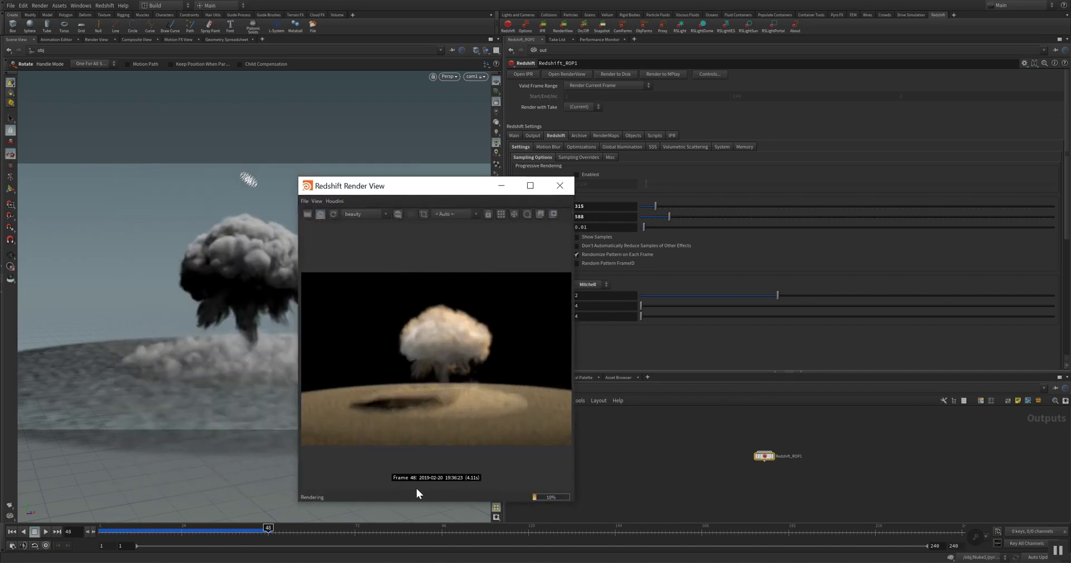
pyautogui.moveTo(429, 186); pyautogui.dragTo(328, 179)
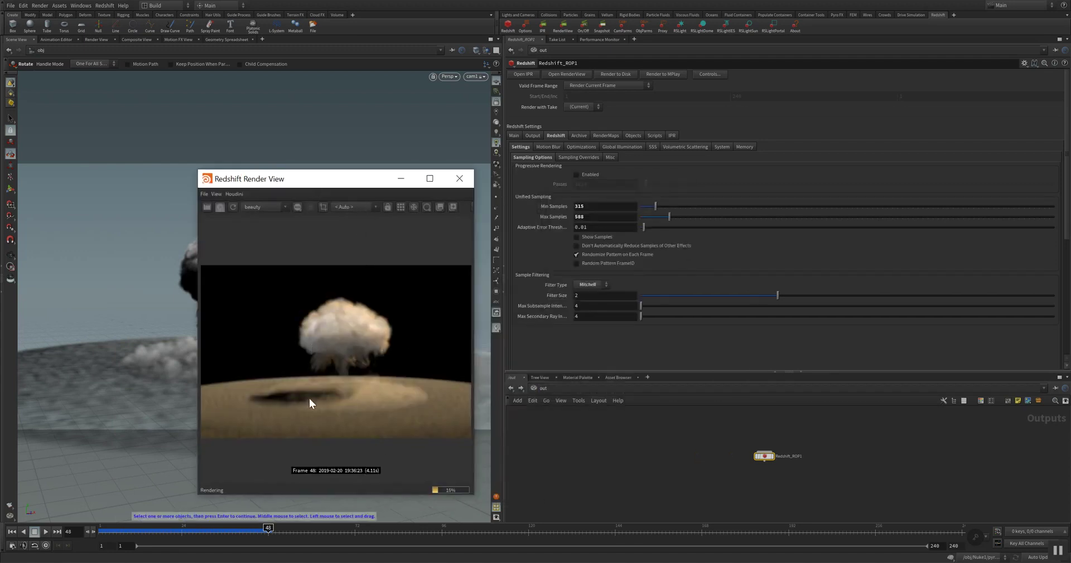
pyautogui.click(585, 296)
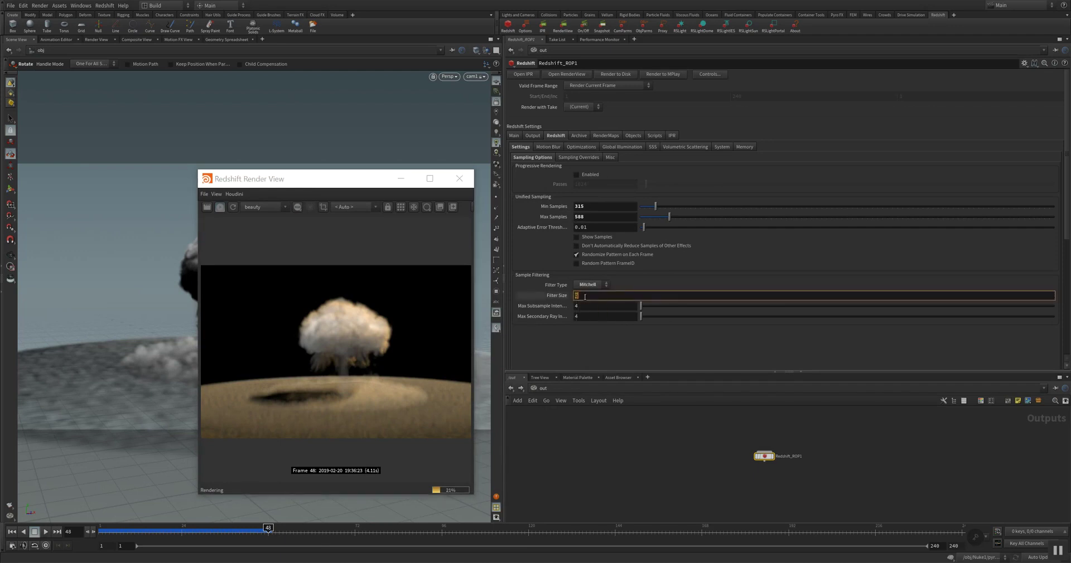
pyautogui.write('3')
pyautogui.press('Return')
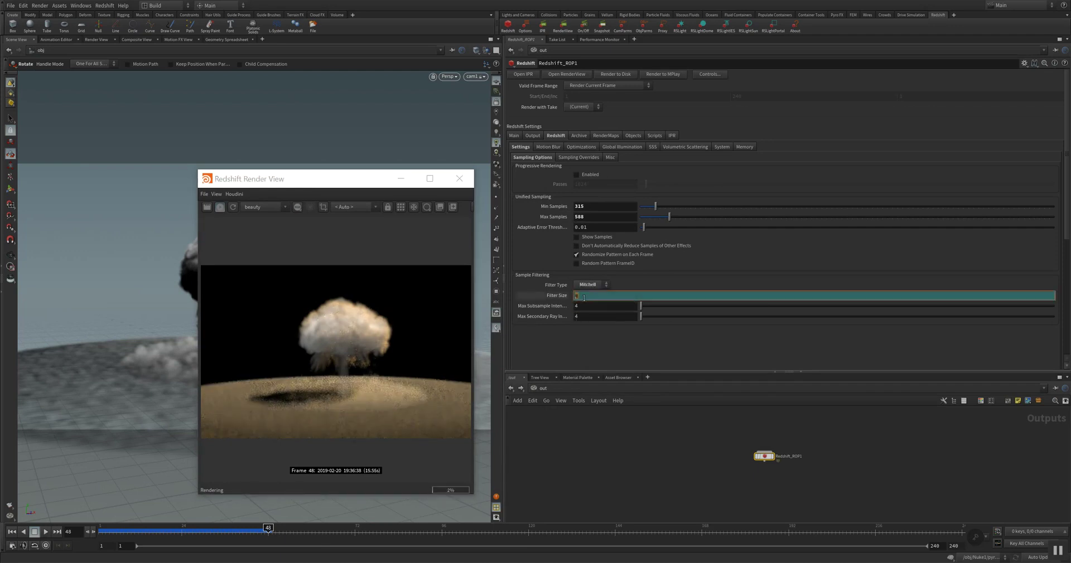
pyautogui.rightClick(583, 295)
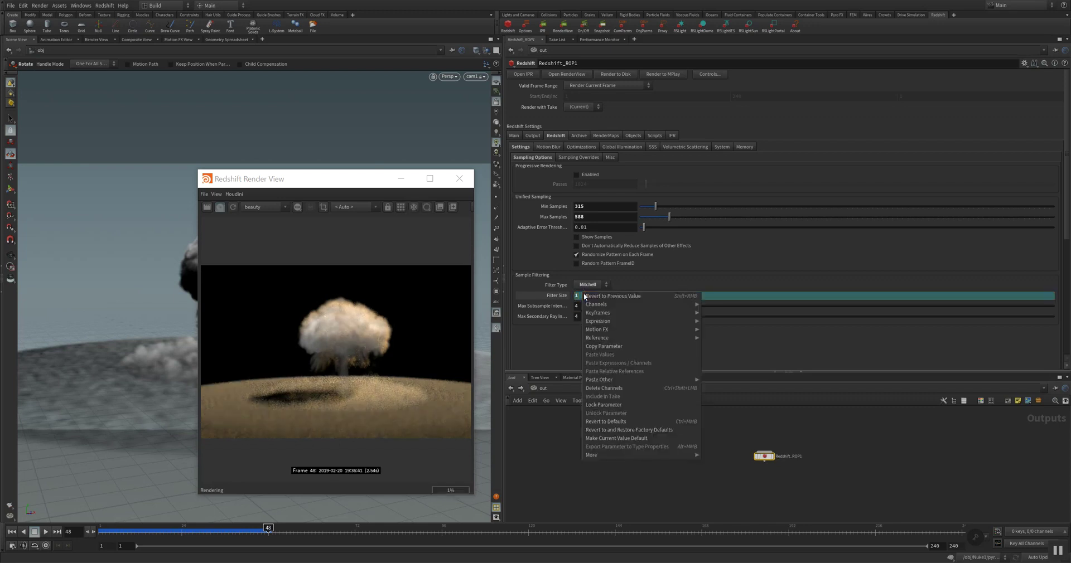
pyautogui.click(603, 346)
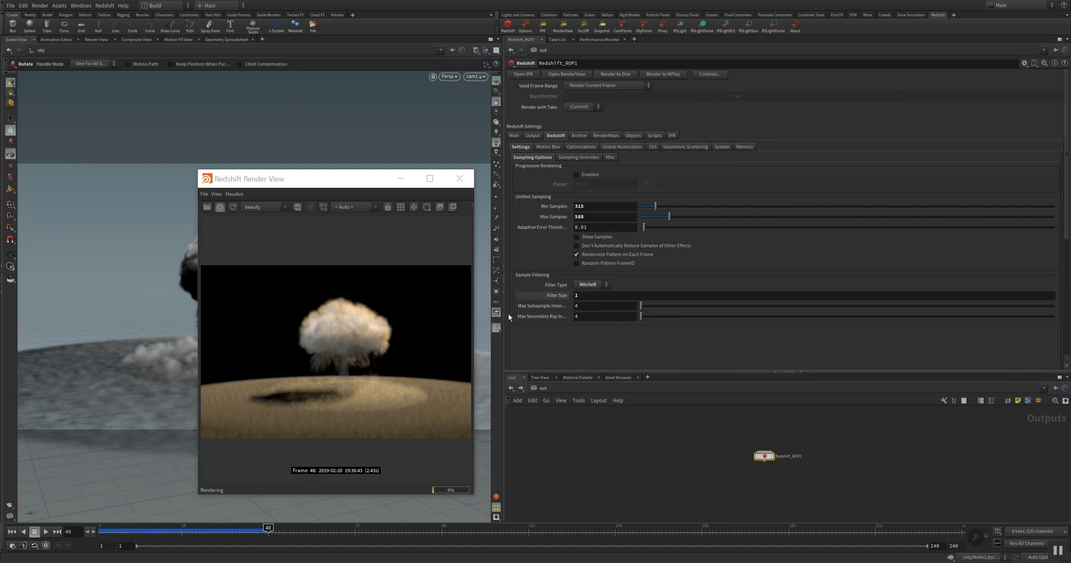
pyautogui.moveTo(310, 185); pyautogui.dragTo(540, 178)
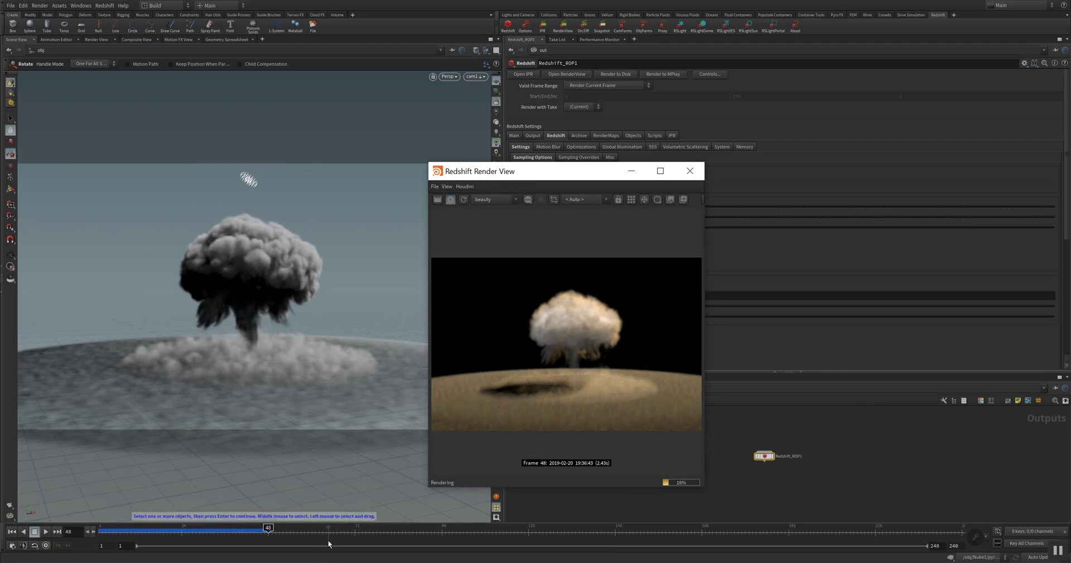
# Jump the timeline to frame 72.
pyautogui.click(356, 533)
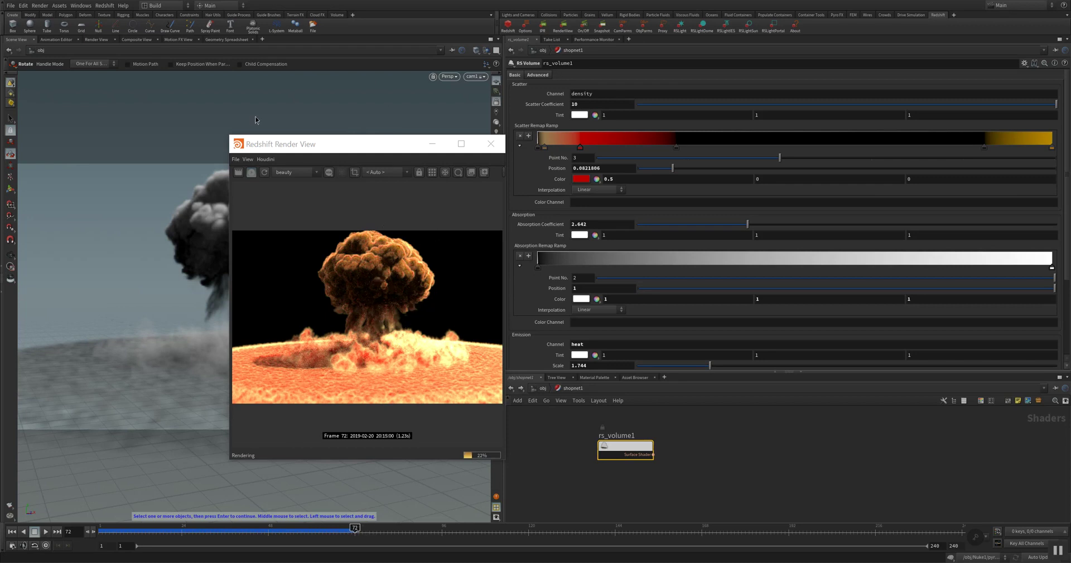
# Drag the Redshift Render View right over the parameter pane, uncovering the viewport's mushroom cloud.
pyautogui.moveTo(309, 145); pyautogui.dragTo(269, 148)
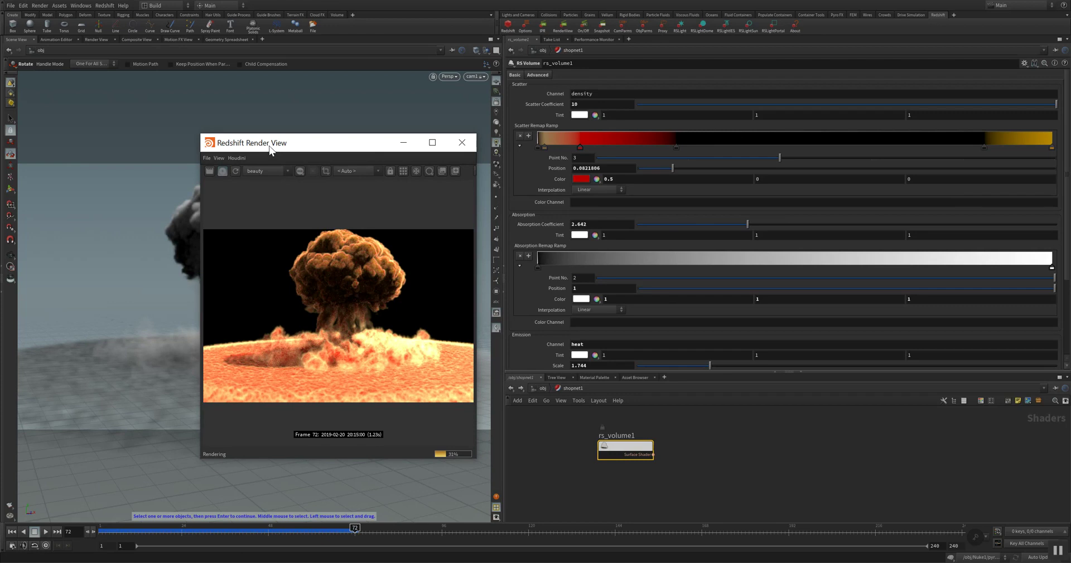
pyautogui.moveTo(321, 148); pyautogui.dragTo(402, 130)
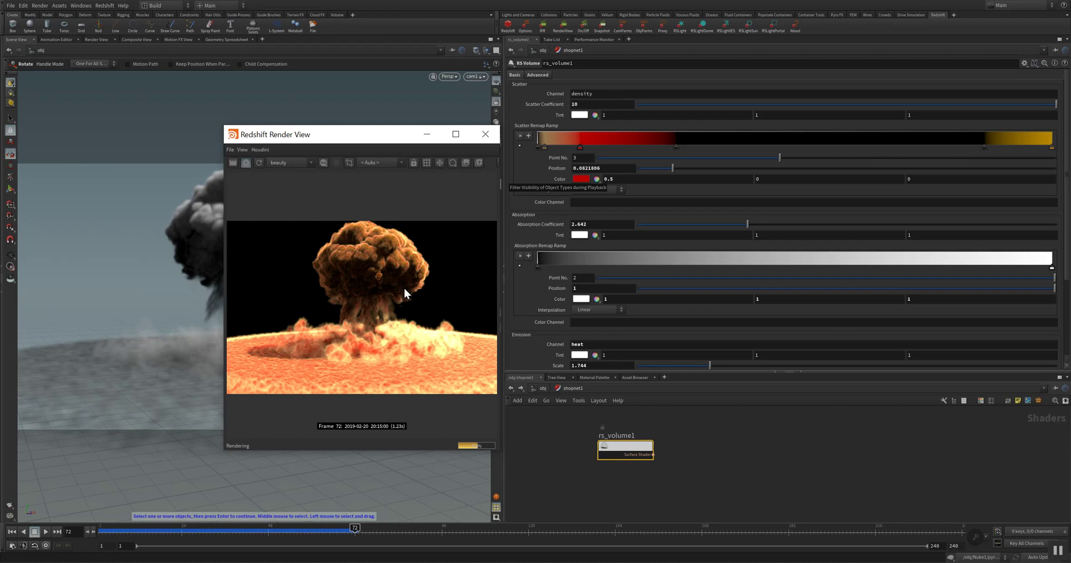
pyautogui.moveTo(368, 139); pyautogui.dragTo(355, 174)
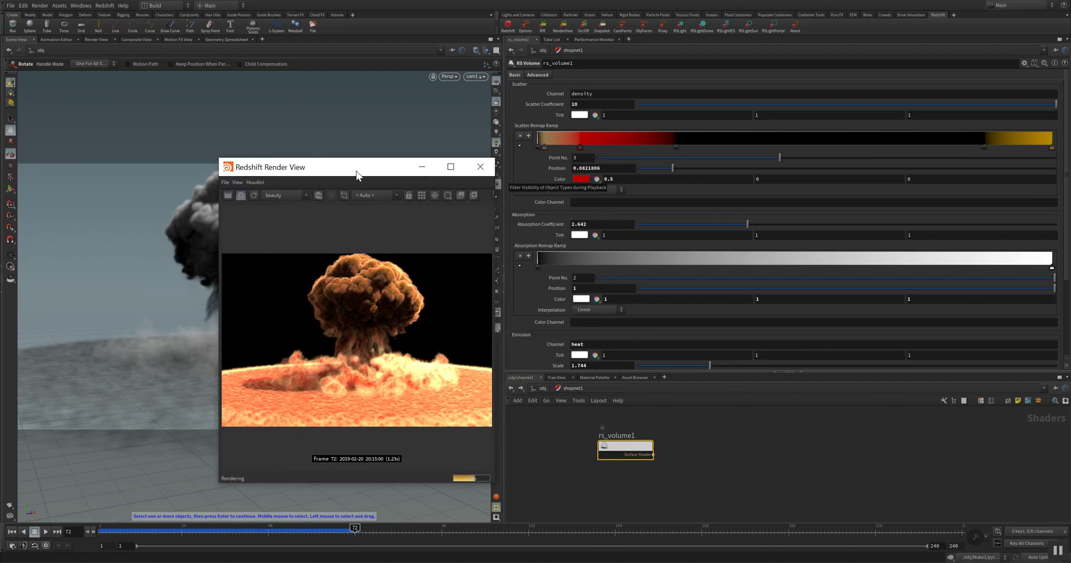
pyautogui.moveTo(358, 175); pyautogui.dragTo(610, 134)
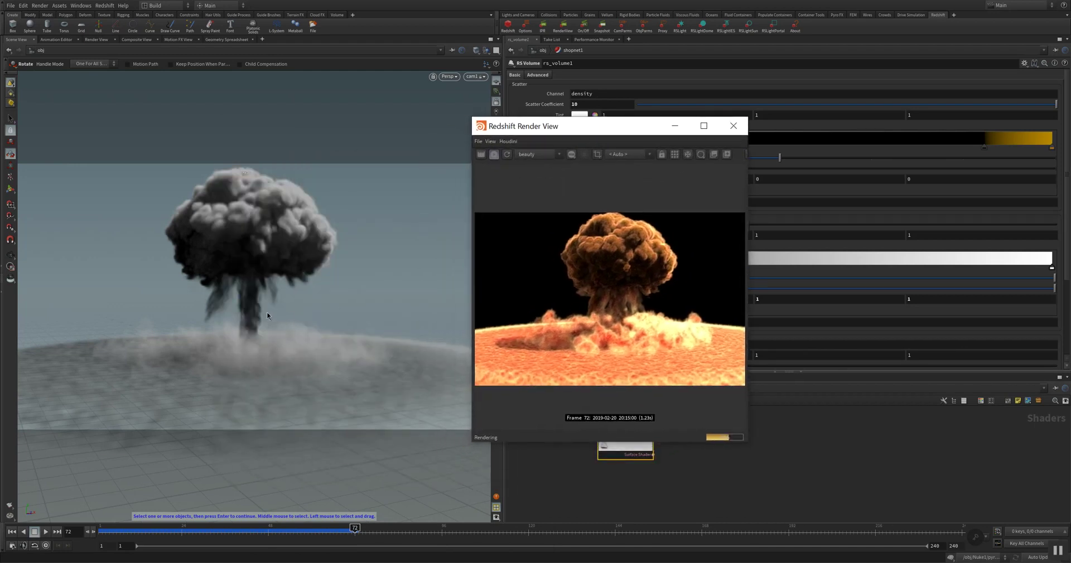
# Tumble the cam1 view upward twice to look down on the explosion, then move the Render View back left.
pyautogui.press('Escape')
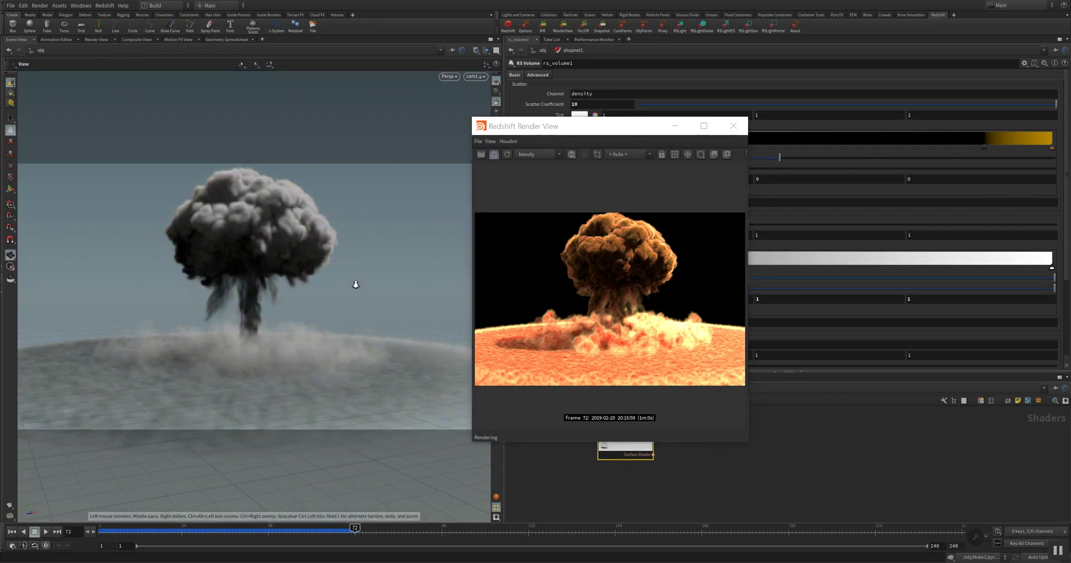
pyautogui.moveTo(356, 290); pyautogui.dragTo(346, 361)
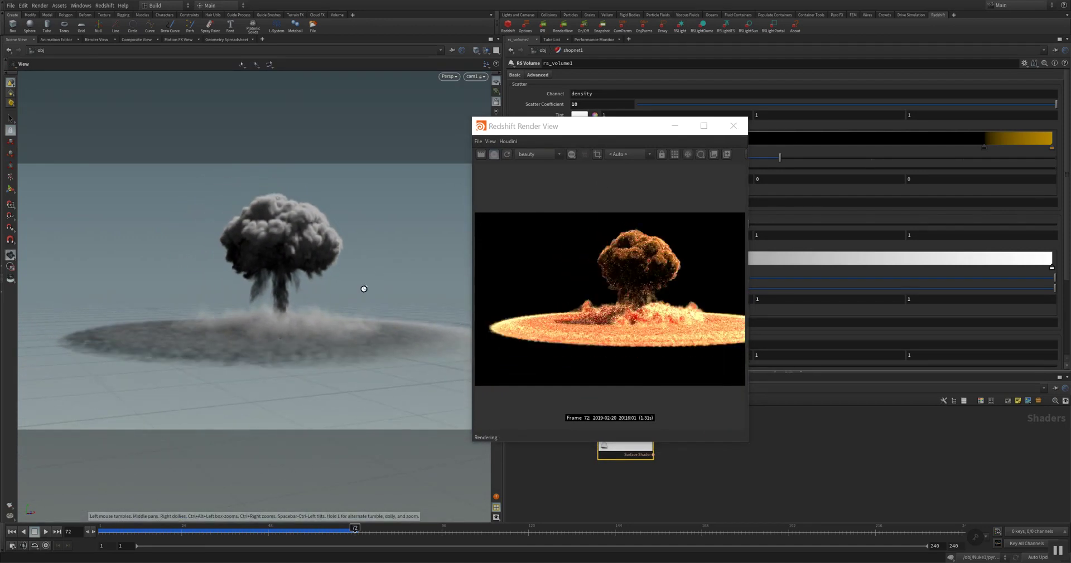
pyautogui.press('r')
pyautogui.press('Escape')
pyautogui.moveTo(347, 283); pyautogui.dragTo(327, 286)
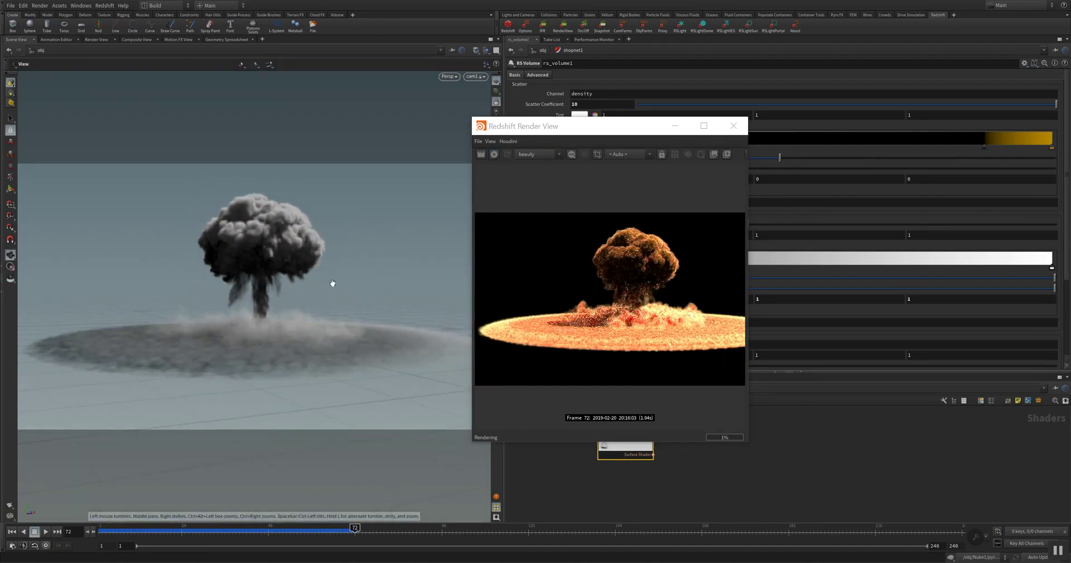
pyautogui.press('r')
pyautogui.moveTo(636, 127); pyautogui.dragTo(313, 126)
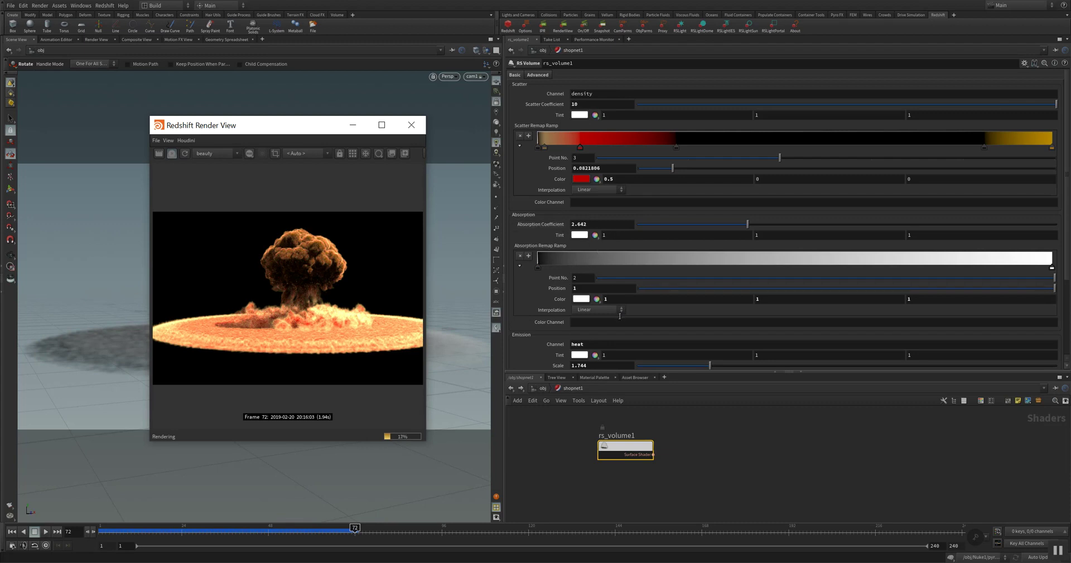
pyautogui.scroll(-5, 622, 312)
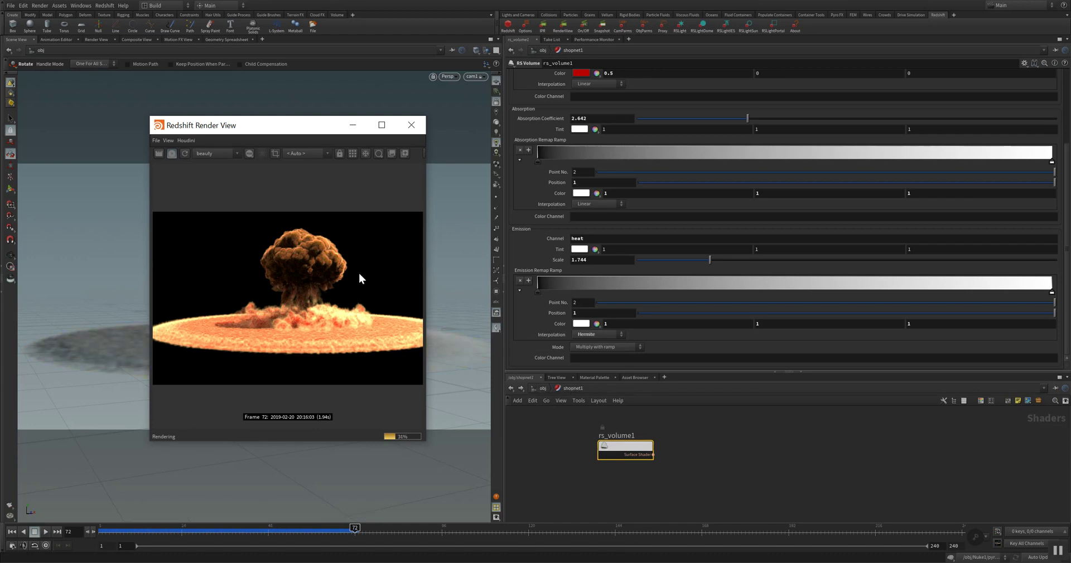
# Select rslightdome1 at /obj to check its settings, then jump to the out network.
pyautogui.click(544, 388)
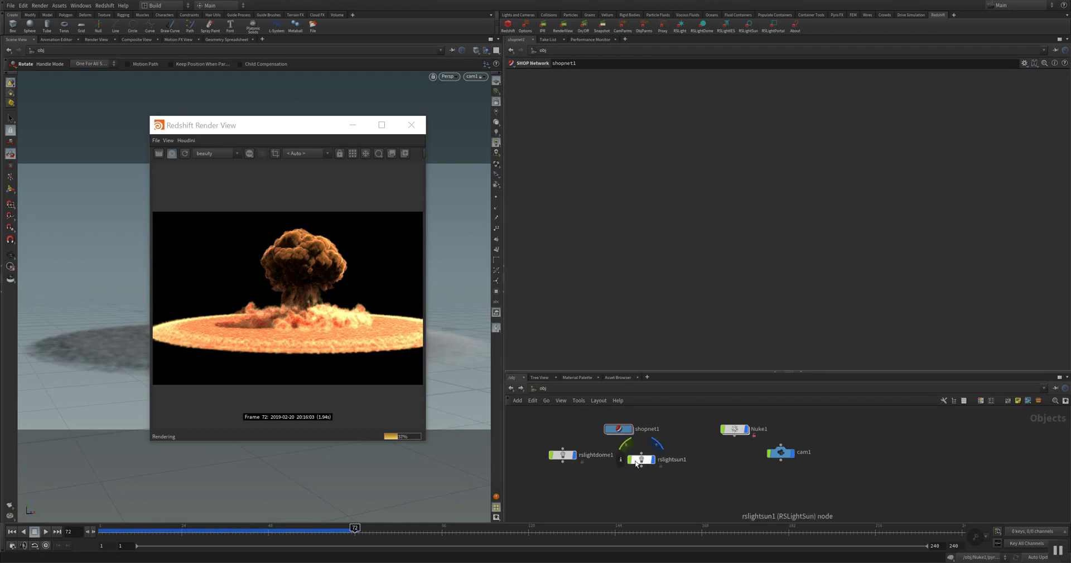
pyautogui.click(563, 456)
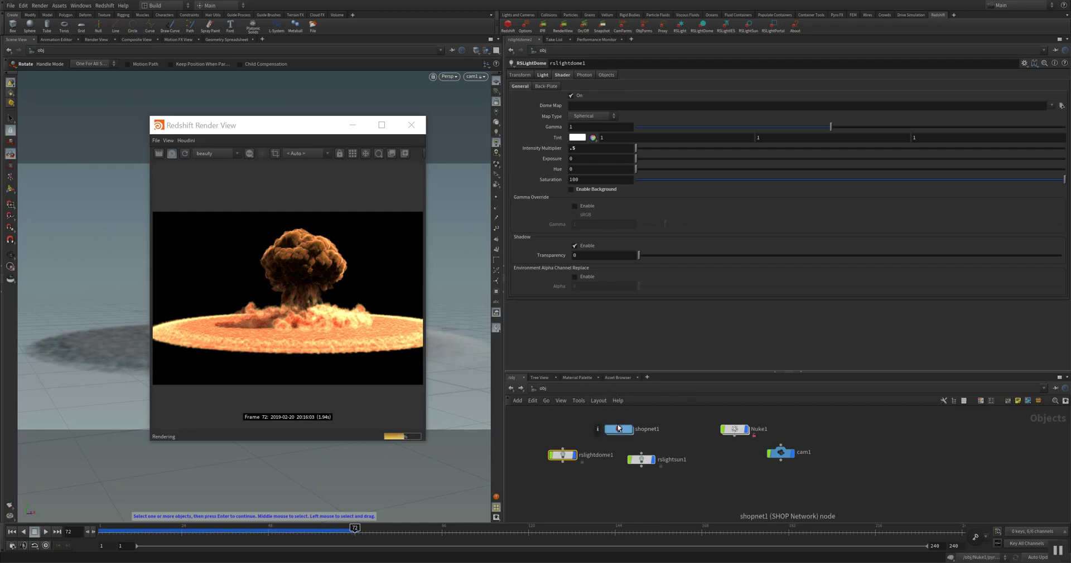
pyautogui.click(587, 390)
pyautogui.click(593, 437)
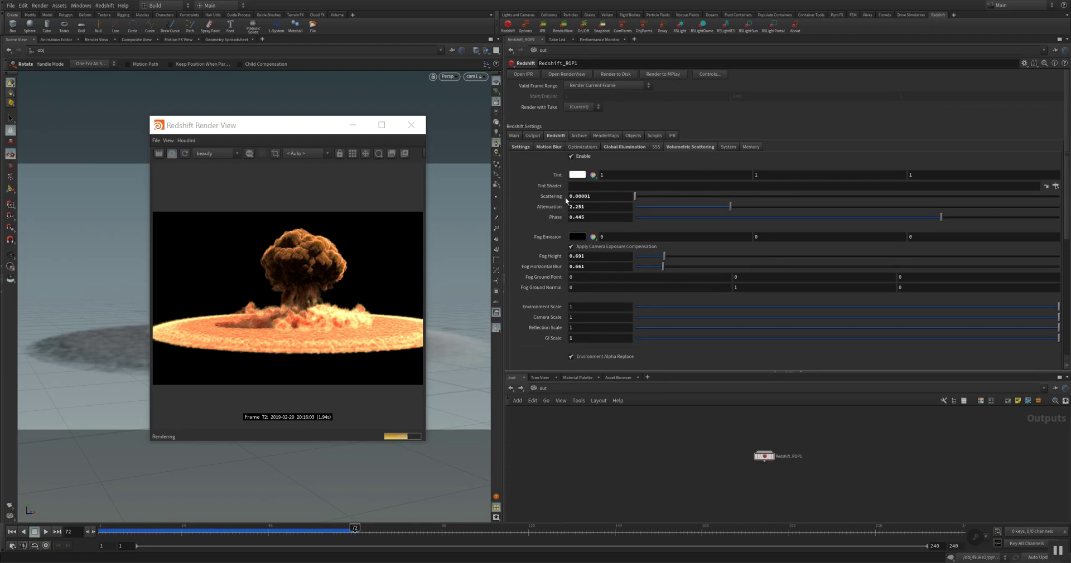
# Toggle volumetric scattering off and back on, then try Scattering values 0.0001 and 0.1.
pyautogui.click(579, 156)
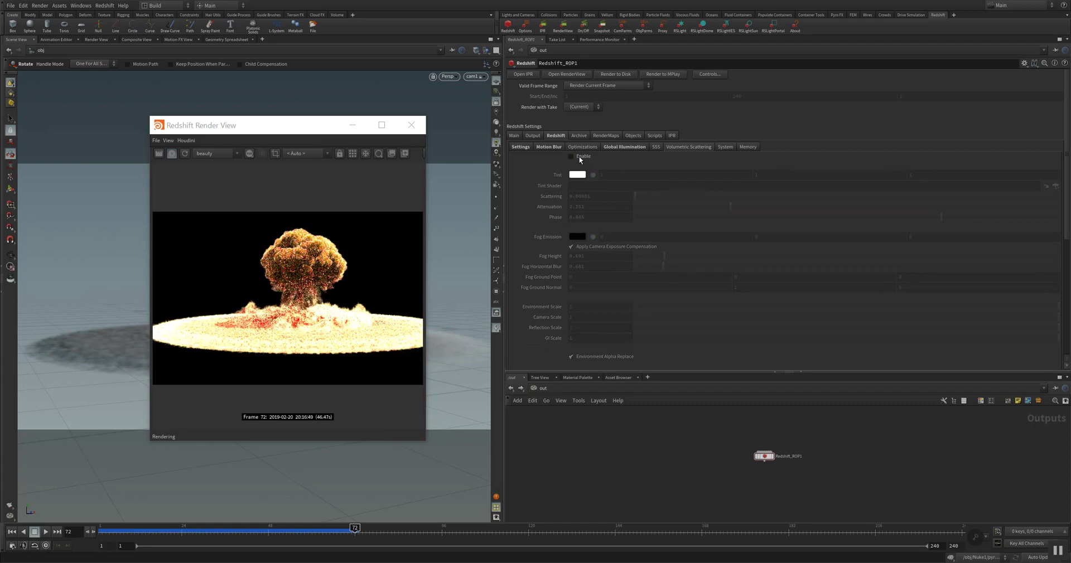
pyautogui.click(571, 157)
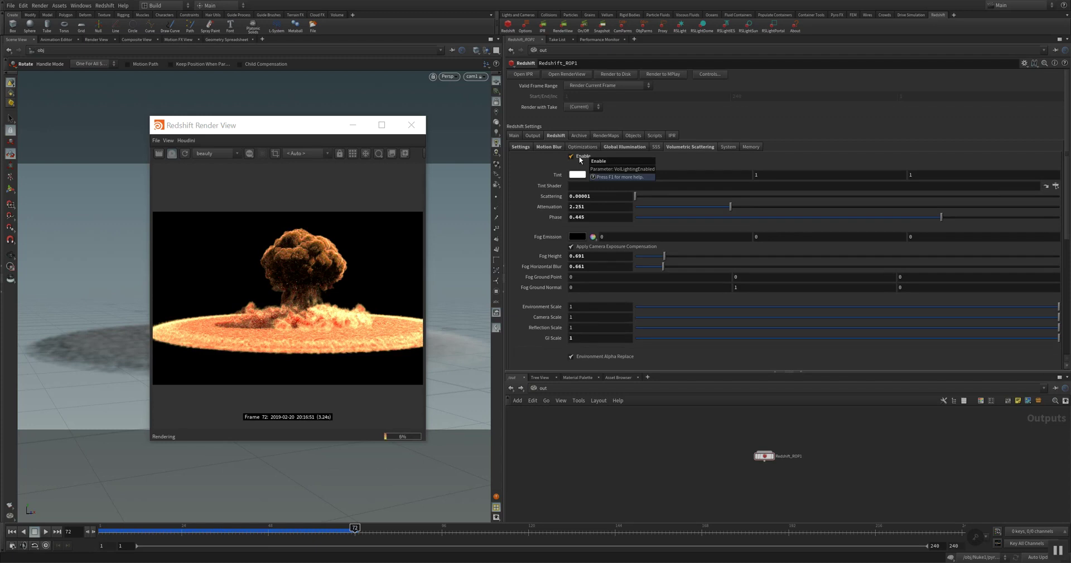
pyautogui.click(588, 197)
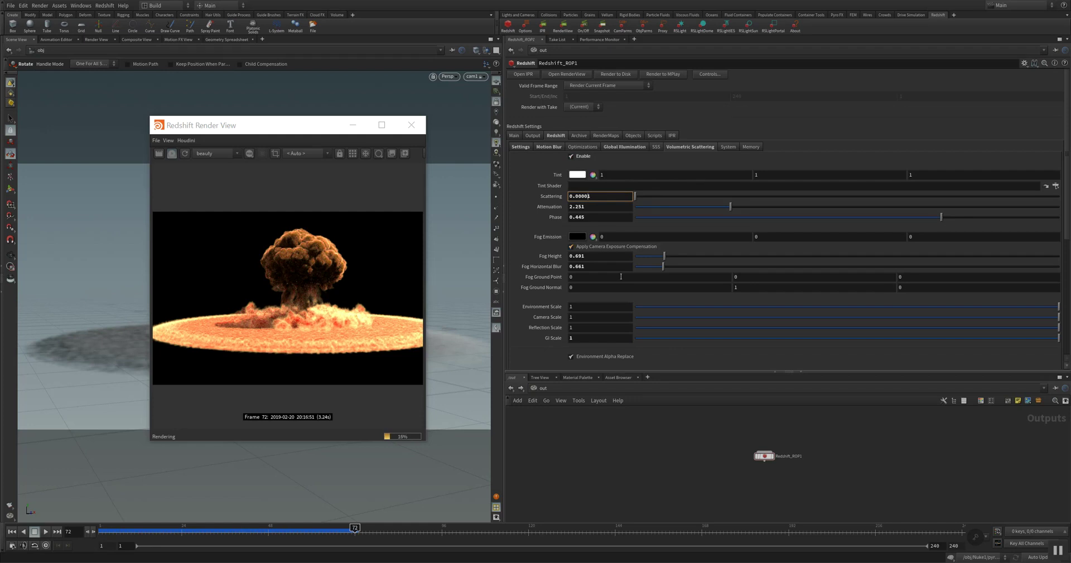
pyautogui.press('Return')
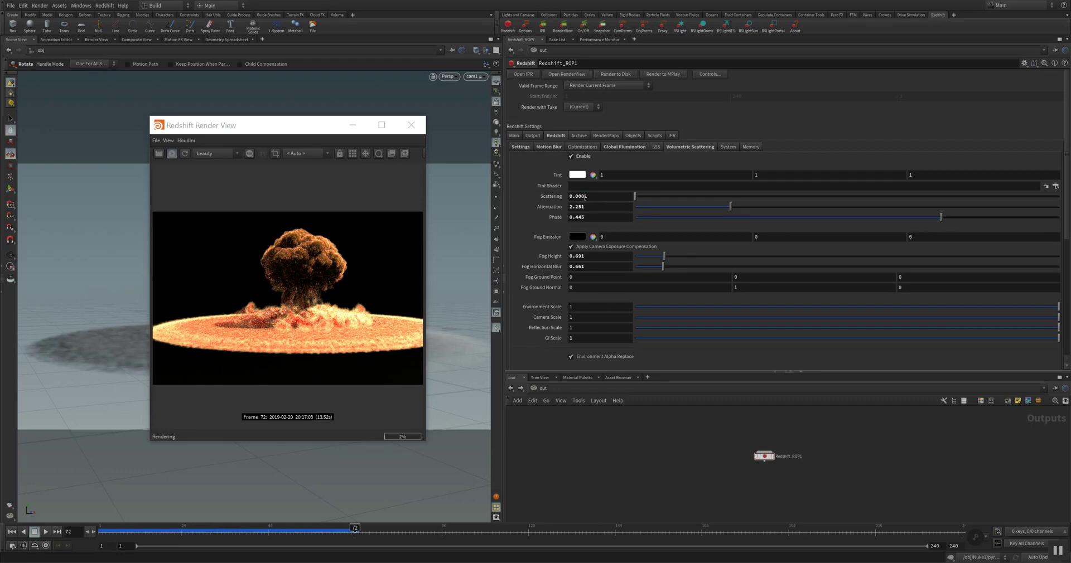
pyautogui.click(586, 196)
pyautogui.press('BackSpace')
pyautogui.press('BackSpace')
pyautogui.press('Return')
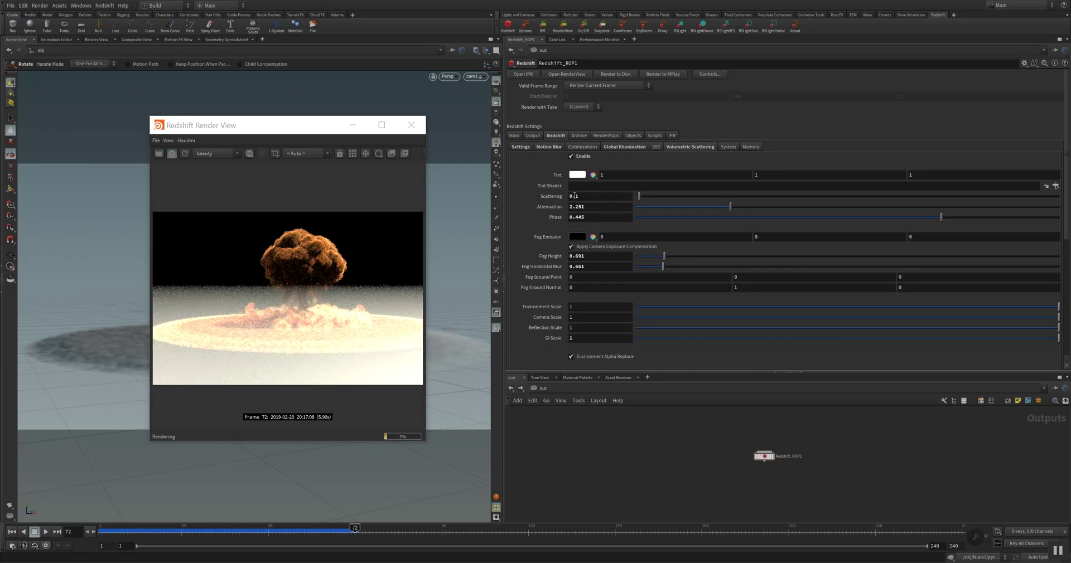
# Adjust Fog Height and Fog Horizontal Blur, then set Scattering to 0.001.
pyautogui.click(576, 196)
pyautogui.click(636, 256)
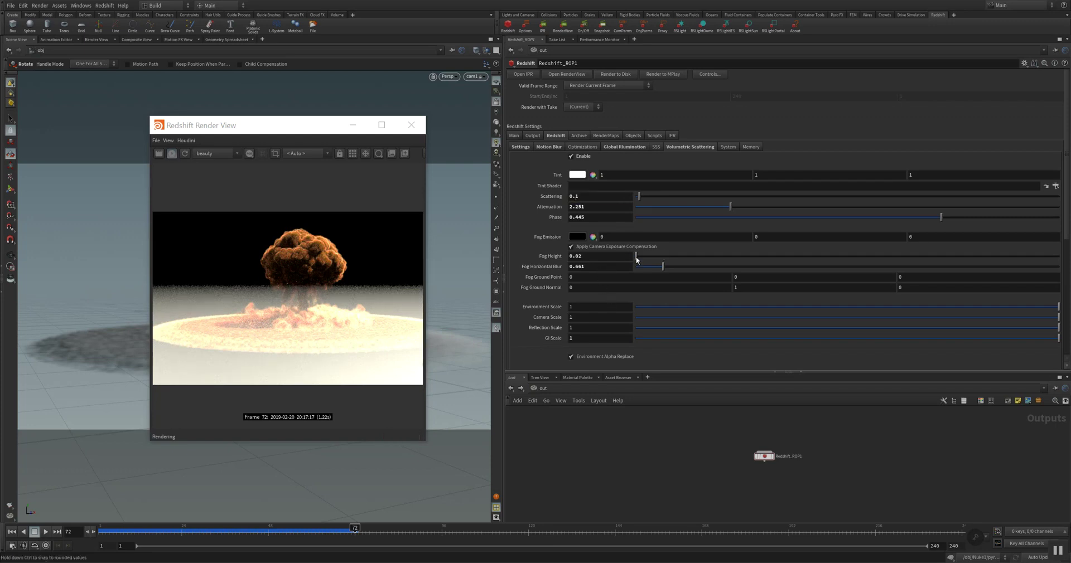
pyautogui.click(636, 266)
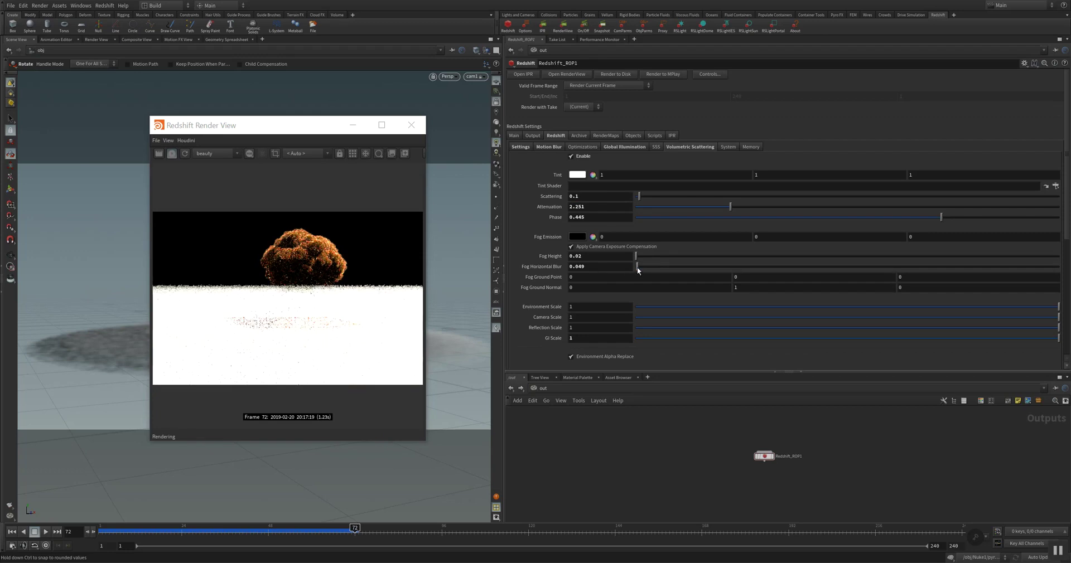
pyautogui.moveTo(639, 271); pyautogui.dragTo(718, 262)
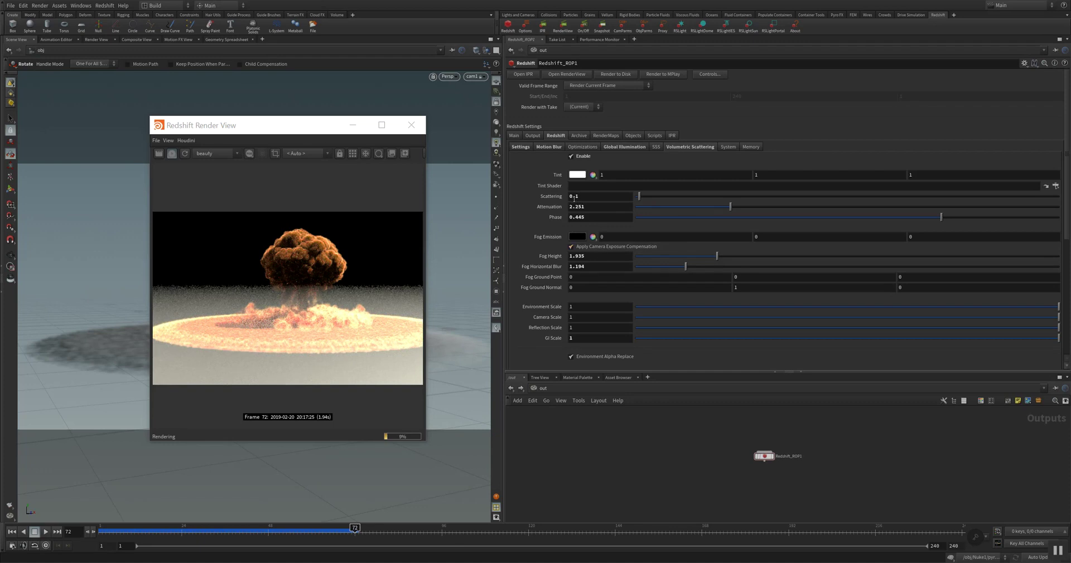
pyautogui.click(577, 196)
pyautogui.write('00')
pyautogui.press('Return')
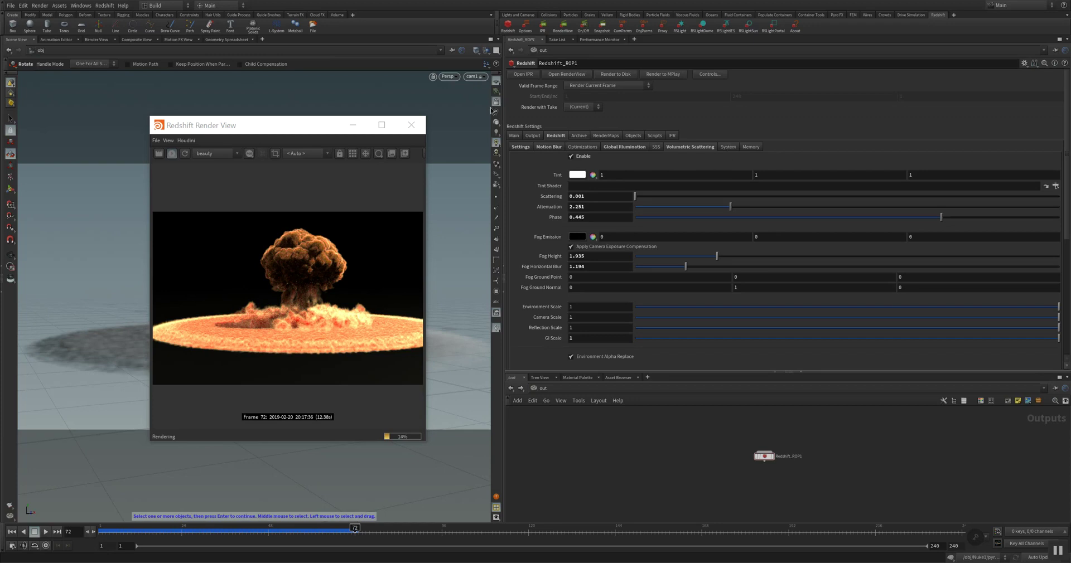
# Move the Render View aside and tumble the cam1 camera slightly around the explosion.
pyautogui.moveTo(263, 125)
pyautogui.mouseDown()
pyautogui.moveTo(658, 125)
pyautogui.moveTo(484, 121)
pyautogui.moveTo(616, 108)
pyautogui.mouseUp()
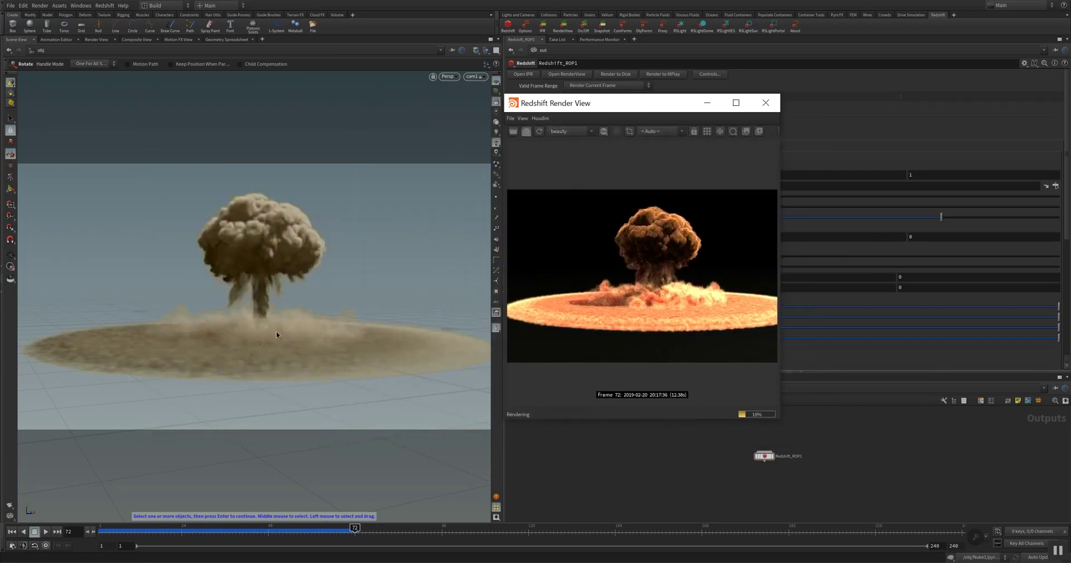
pyautogui.click(296, 313)
pyautogui.press('Escape')
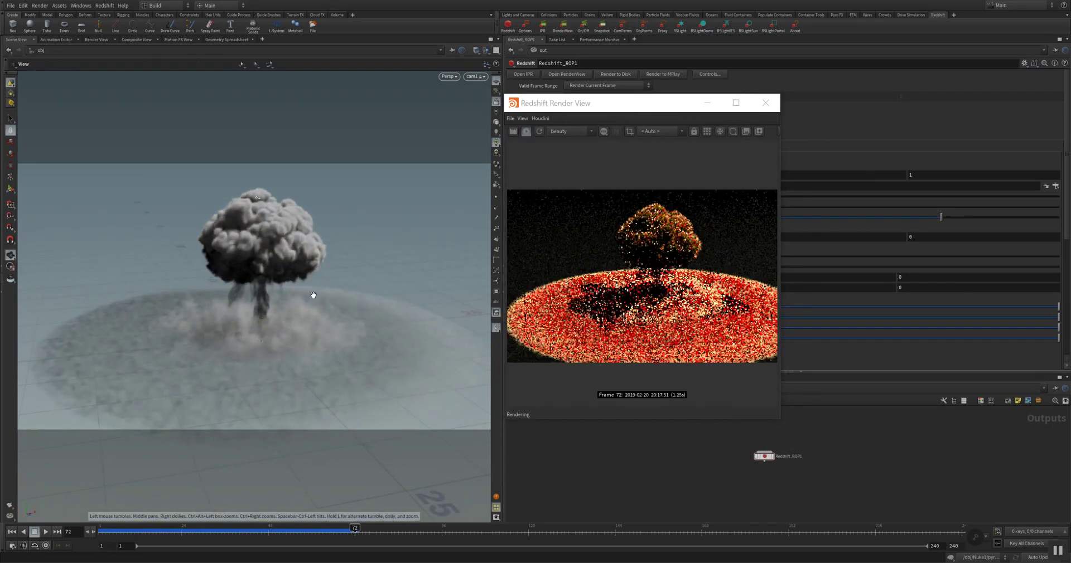
pyautogui.moveTo(325, 268)
pyautogui.mouseDown()
pyautogui.moveTo(318, 311)
pyautogui.moveTo(320, 256)
pyautogui.mouseUp()
pyautogui.press('r')
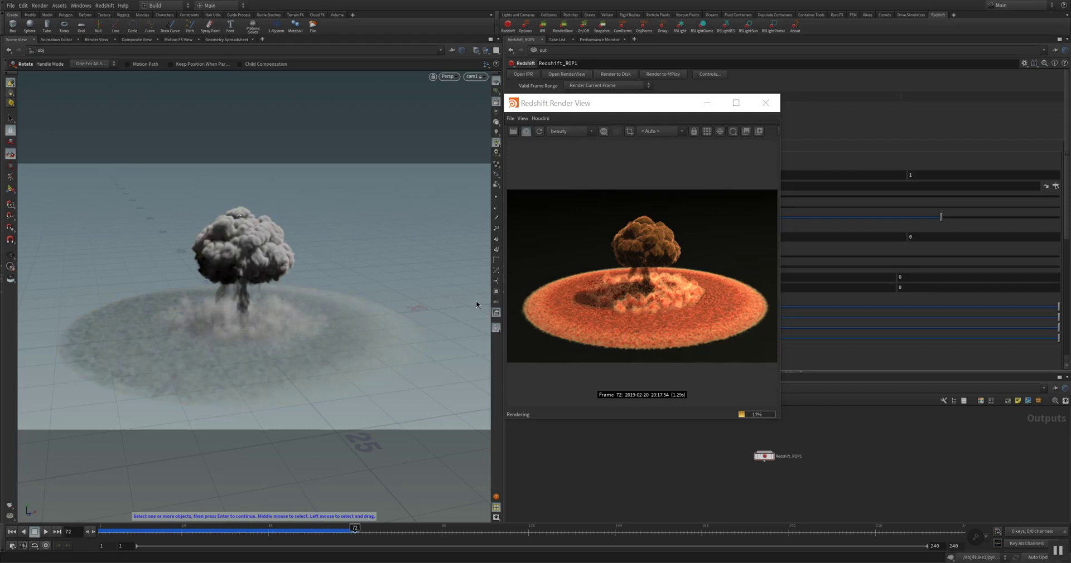
# Rearrange the Render View and network pane, then lower the camera to a level, closer view.
pyautogui.moveTo(616, 109); pyautogui.dragTo(583, 116)
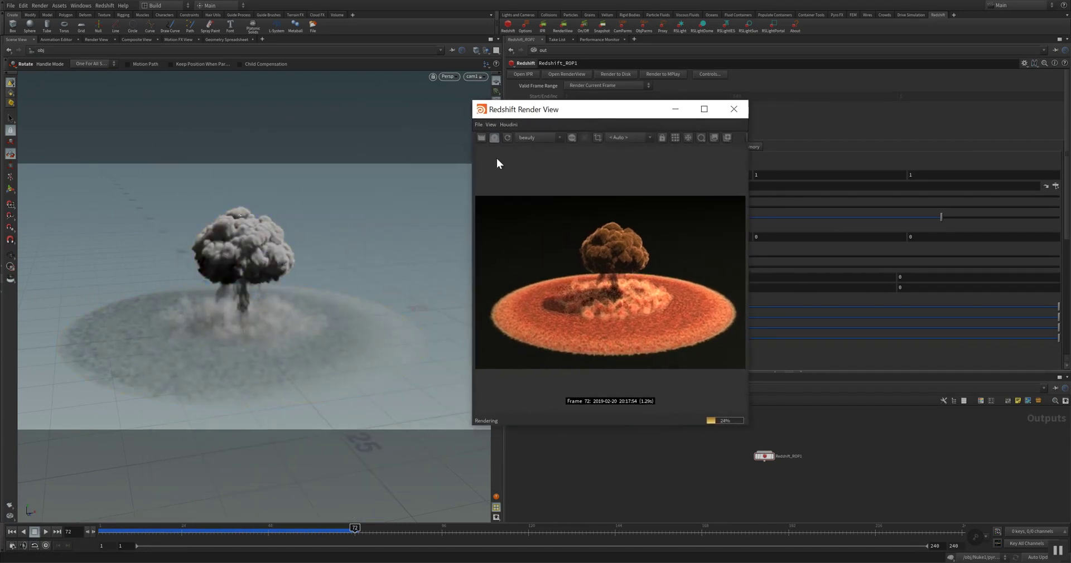
pyautogui.moveTo(535, 114); pyautogui.dragTo(237, 101)
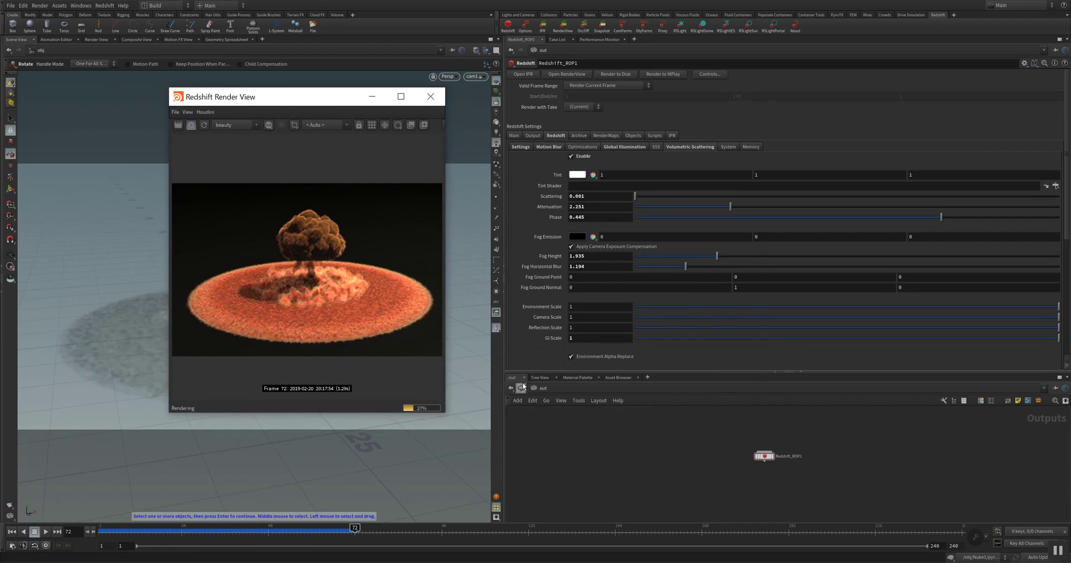
pyautogui.moveTo(530, 371); pyautogui.dragTo(530, 261)
pyautogui.moveTo(290, 96); pyautogui.dragTo(493, 97)
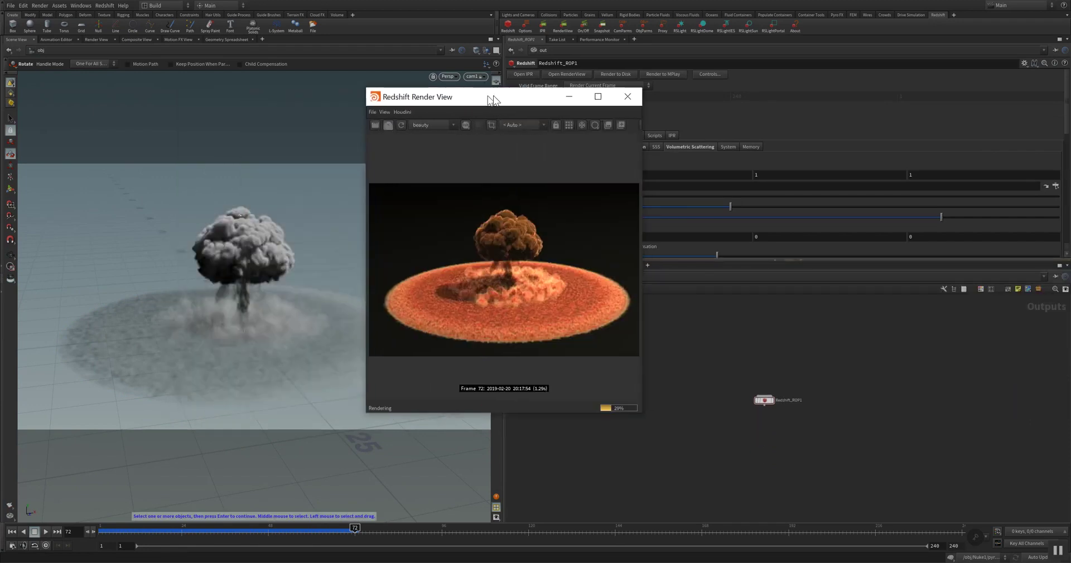
pyautogui.press('Escape')
pyautogui.moveTo(227, 290); pyautogui.dragTo(245, 301)
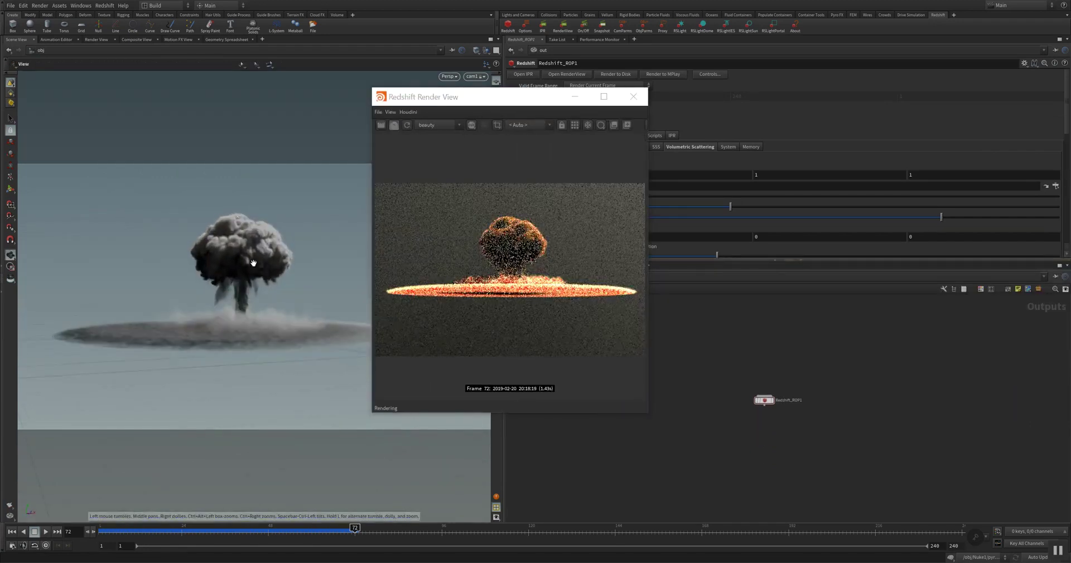
pyautogui.moveTo(254, 237); pyautogui.dragTo(256, 162, button='right')
pyautogui.press('r')
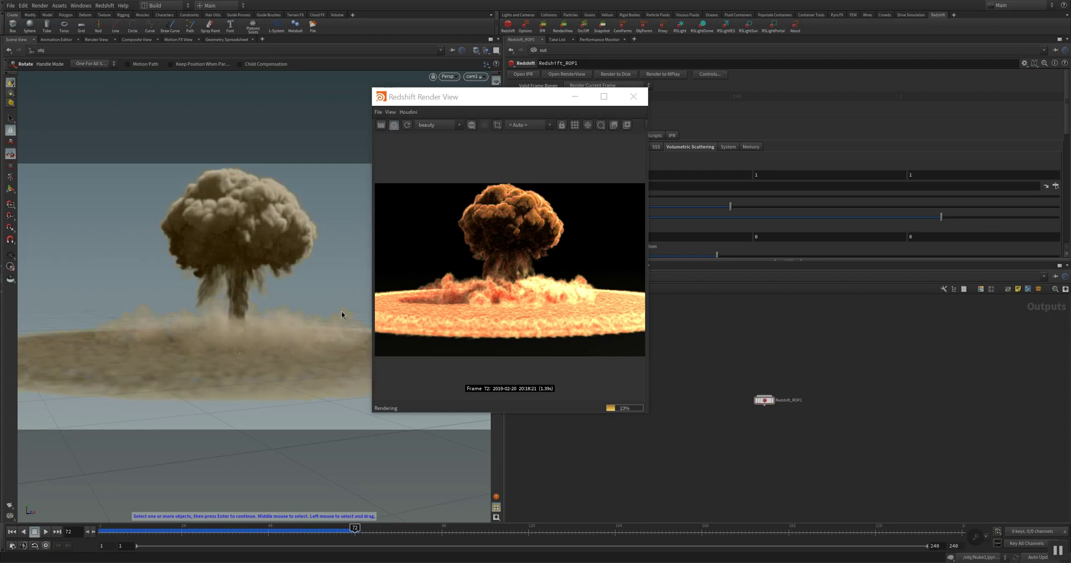
# Move the Render View off the Redshift settings.
pyautogui.moveTo(471, 95); pyautogui.dragTo(346, 187)
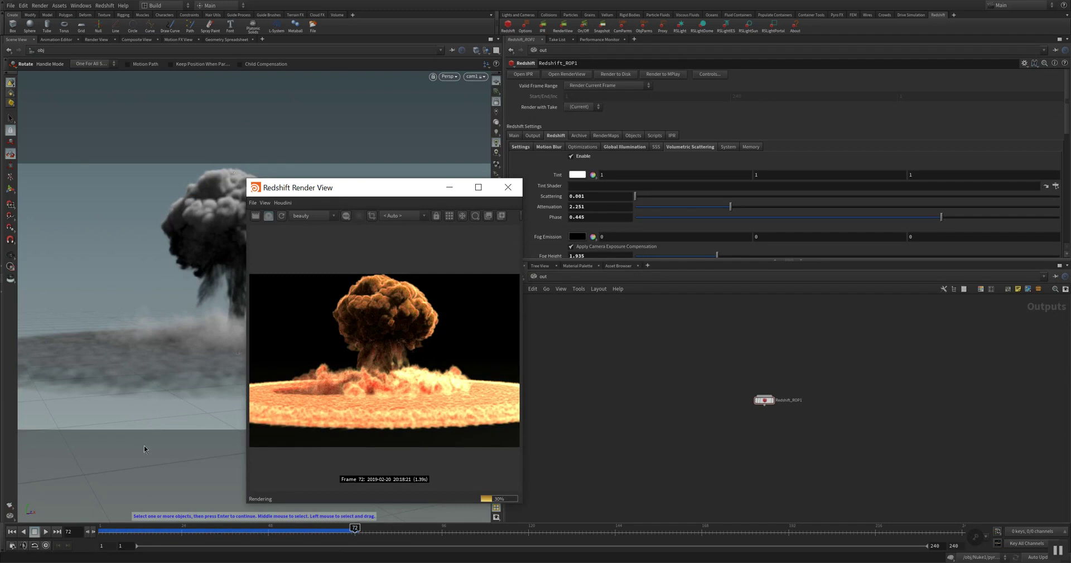